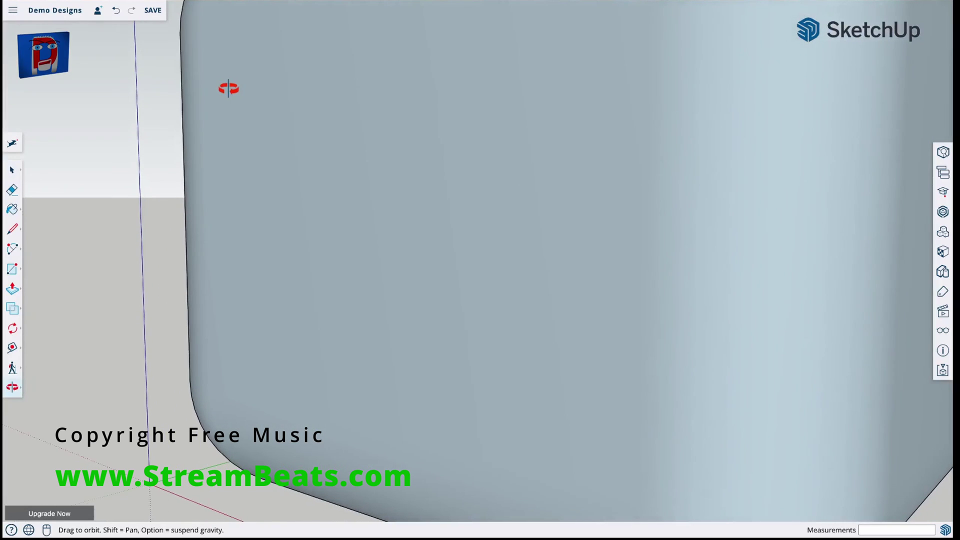
# Delete the existing rounded cube from the model
pyautogui.press('space')
pyautogui.scroll(-5, 615, 193)
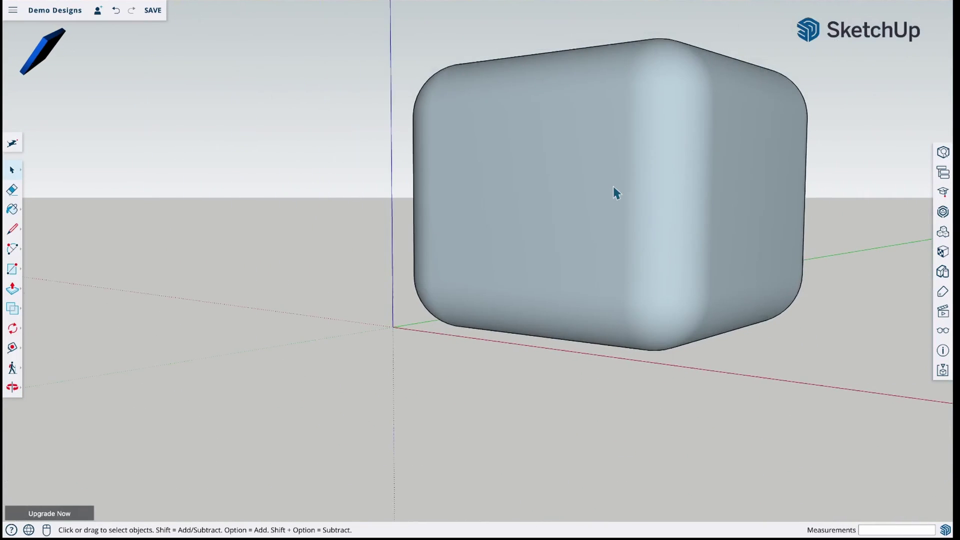
pyautogui.press('o')
pyautogui.moveTo(775, 195); pyautogui.dragTo(733, 414)
pyautogui.press('space')
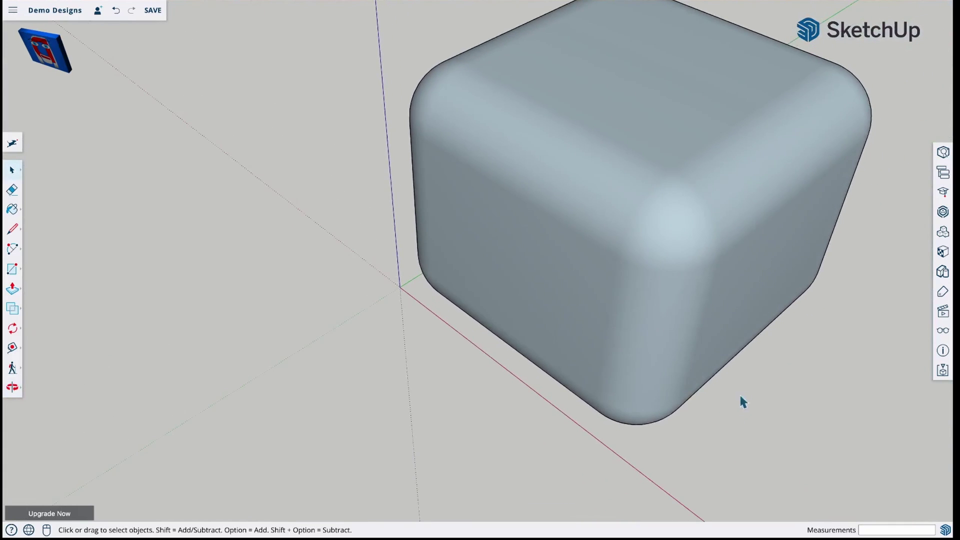
pyautogui.click(673, 318)
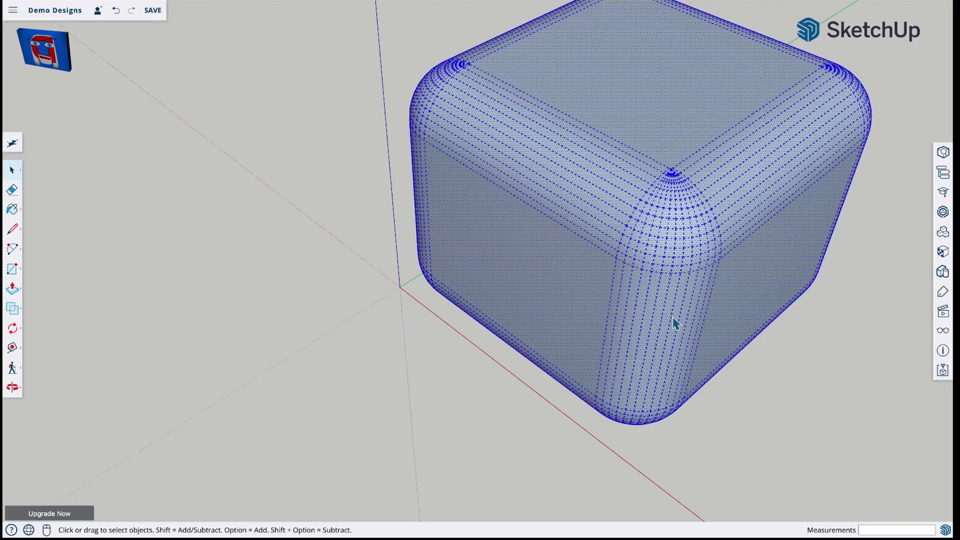
pyautogui.press('Delete')
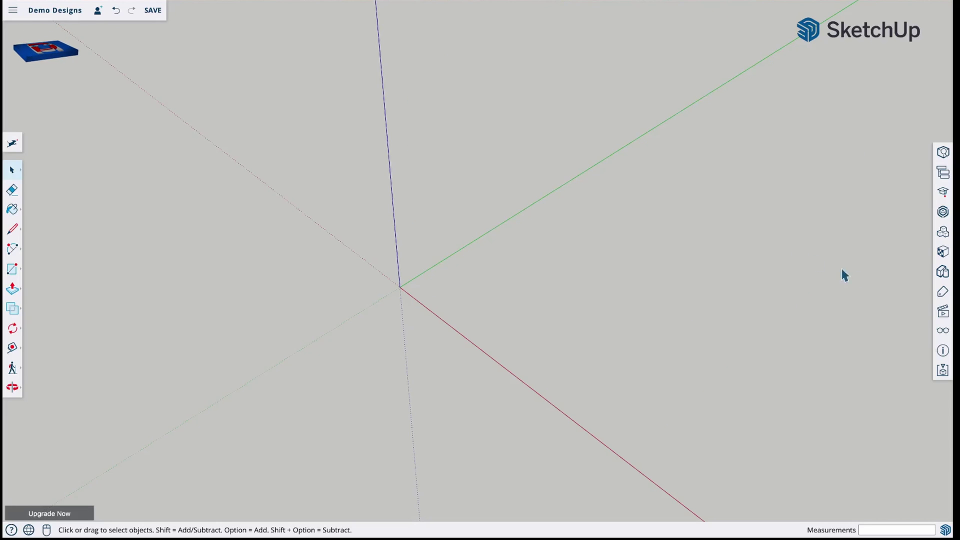
# Switch the camera to the standard top view
pyautogui.click(944, 313)
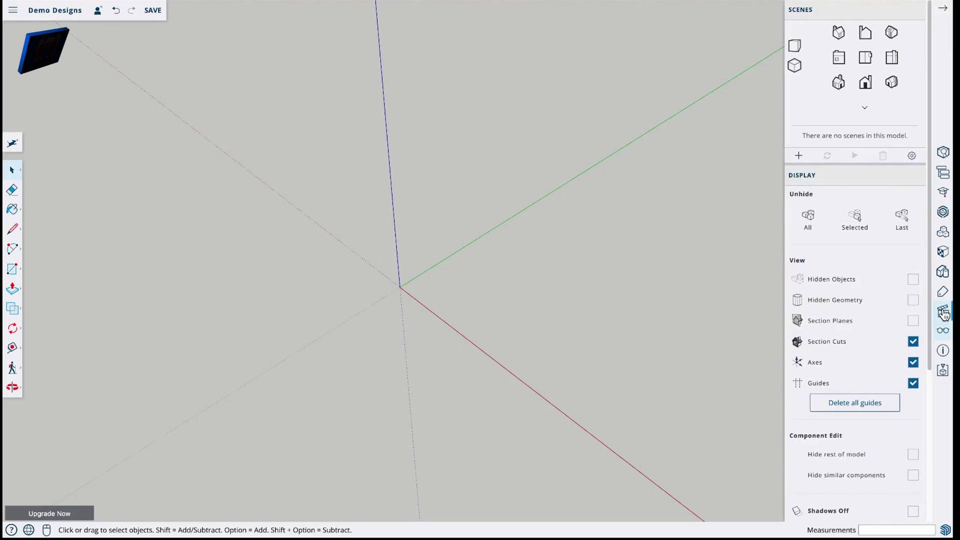
pyautogui.click(865, 59)
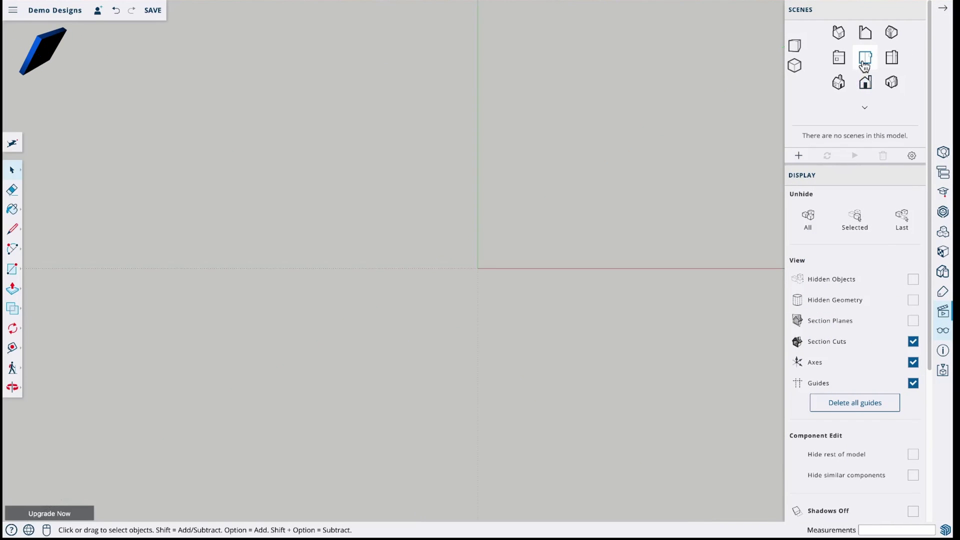
pyautogui.click(942, 10)
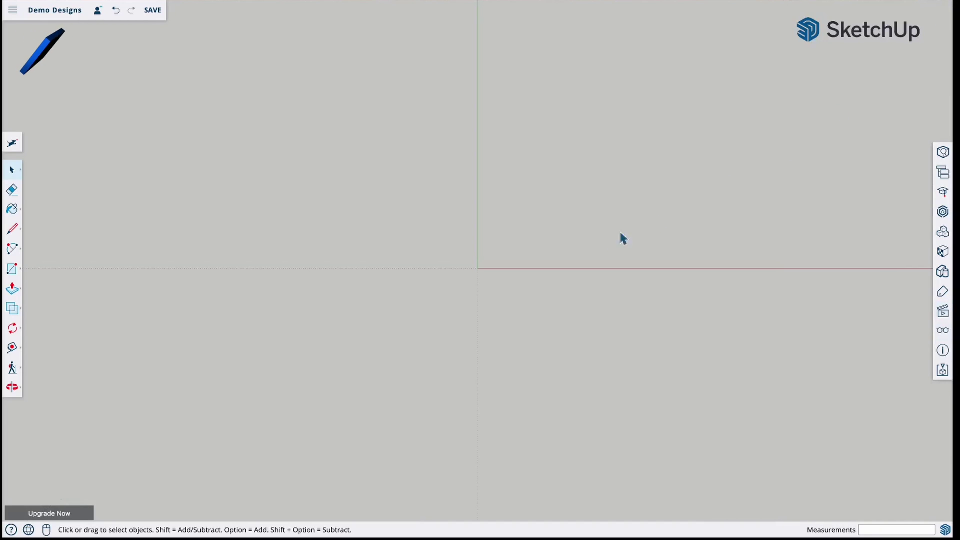
# Draw a 12 by 12 inch square on the ground plane with its first corner at the origin
pyautogui.press('r')
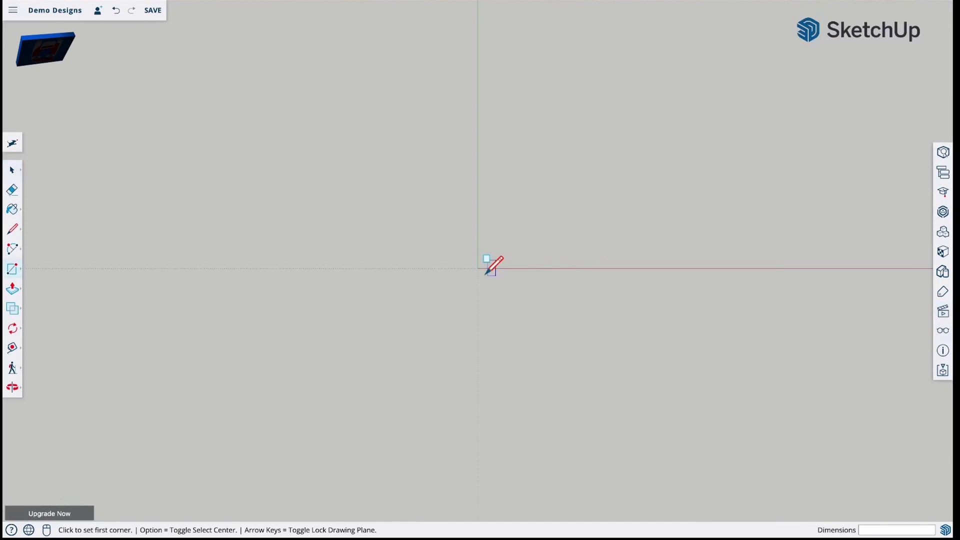
pyautogui.click(478, 268)
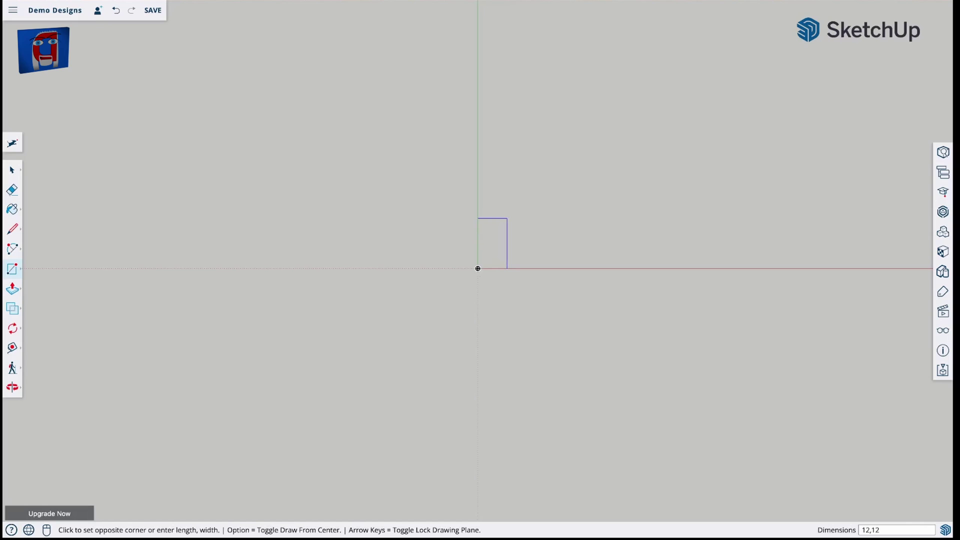
pyautogui.press('Return')
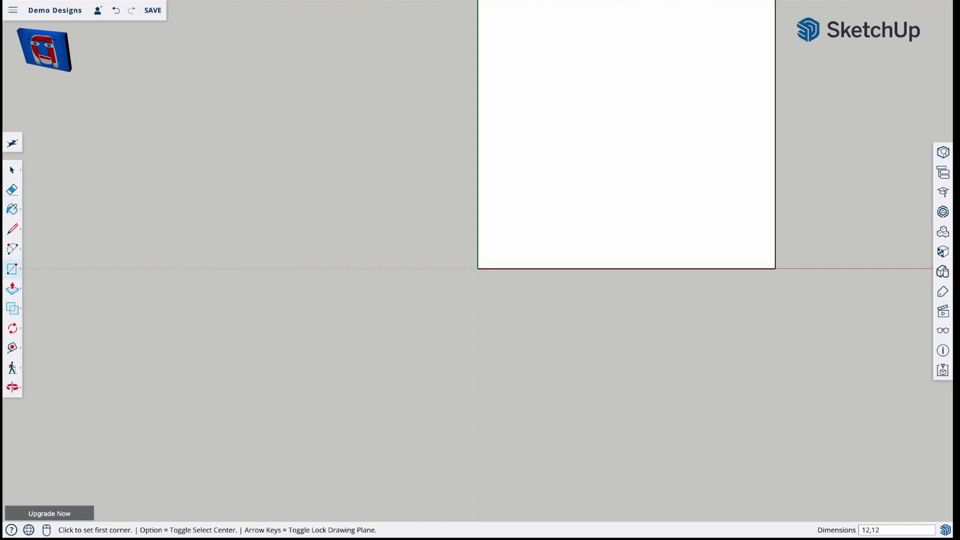
pyautogui.moveTo(616, 90); pyautogui.dragTo(456, 219, button='middle')
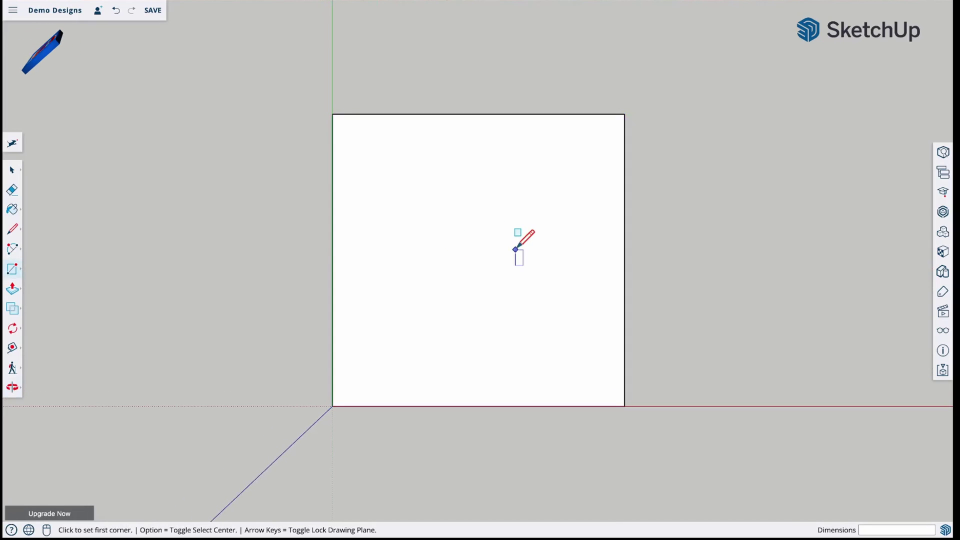
pyautogui.press('space')
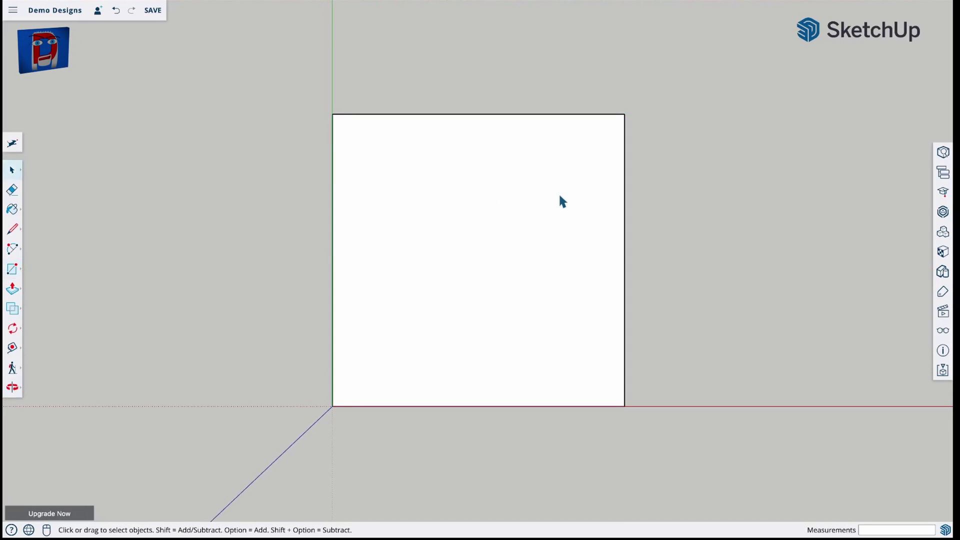
# Draw a 2-inch line along each of the two edges meeting at the square's lower-right corner, both starting from that corner
pyautogui.press('l')
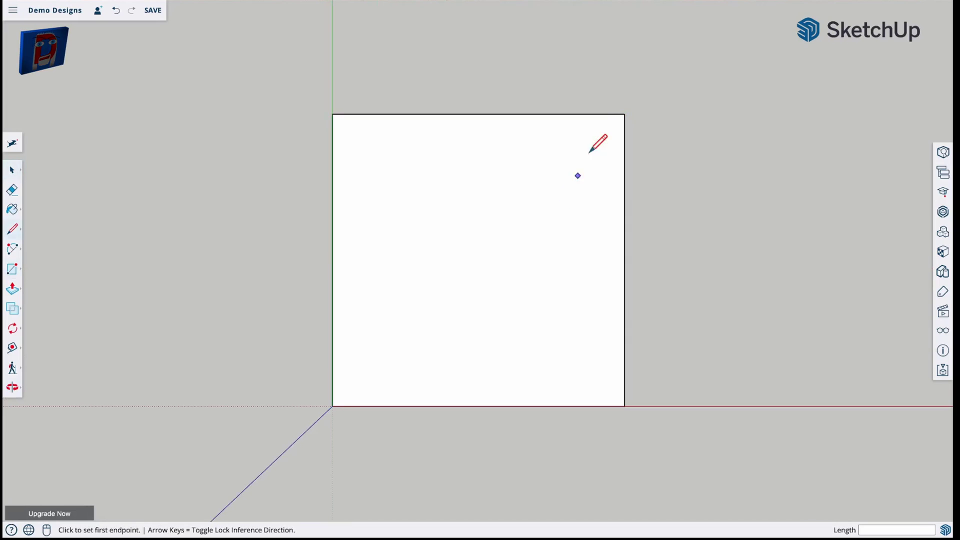
pyautogui.click(624, 405)
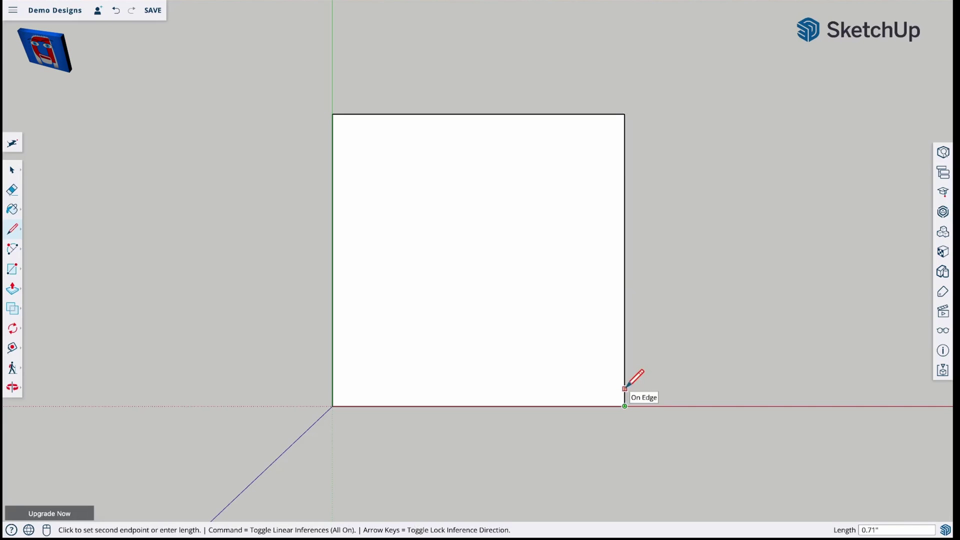
pyautogui.press('Escape')
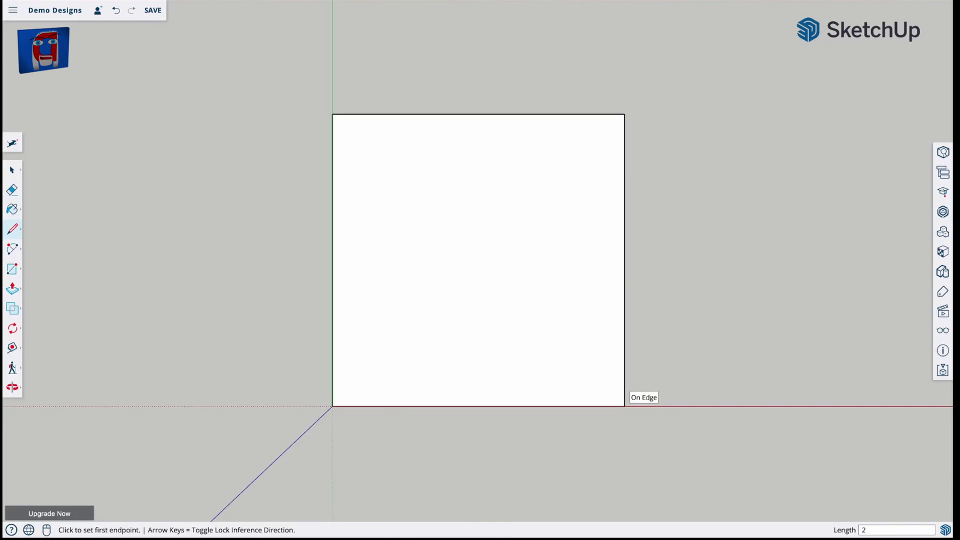
pyautogui.click(625, 406)
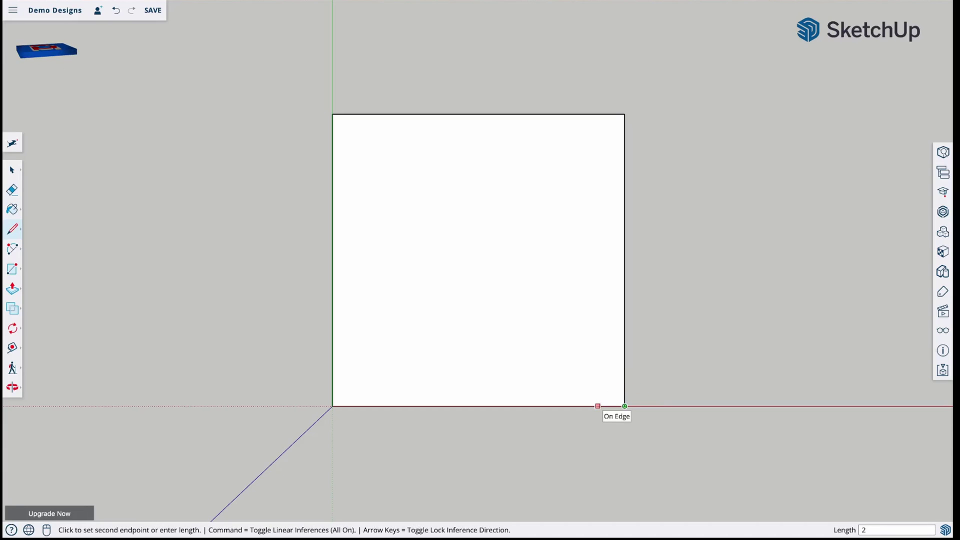
pyautogui.press('Escape')
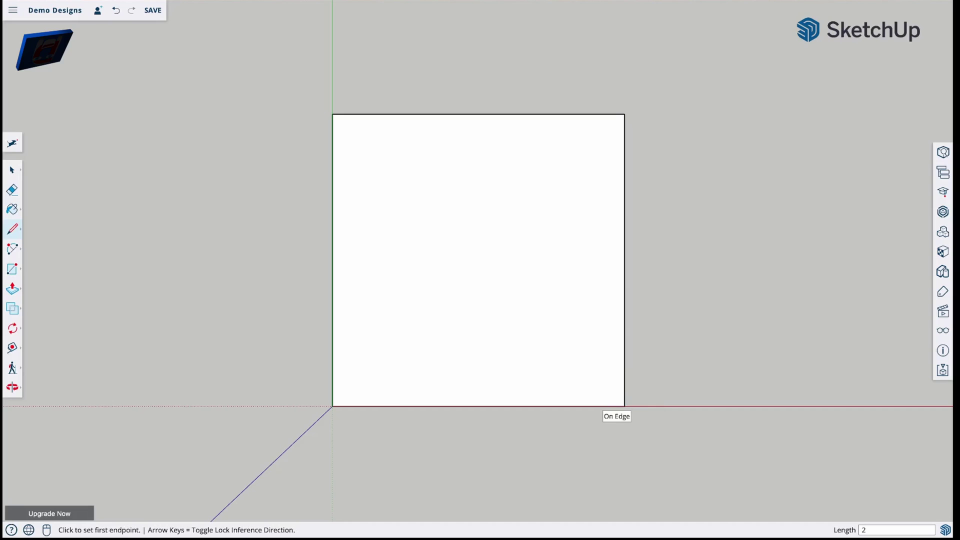
# Draw an arc tangent to both edges across the square's lower-right corner, connecting the two points 2 inches from the corner
pyautogui.press('a')
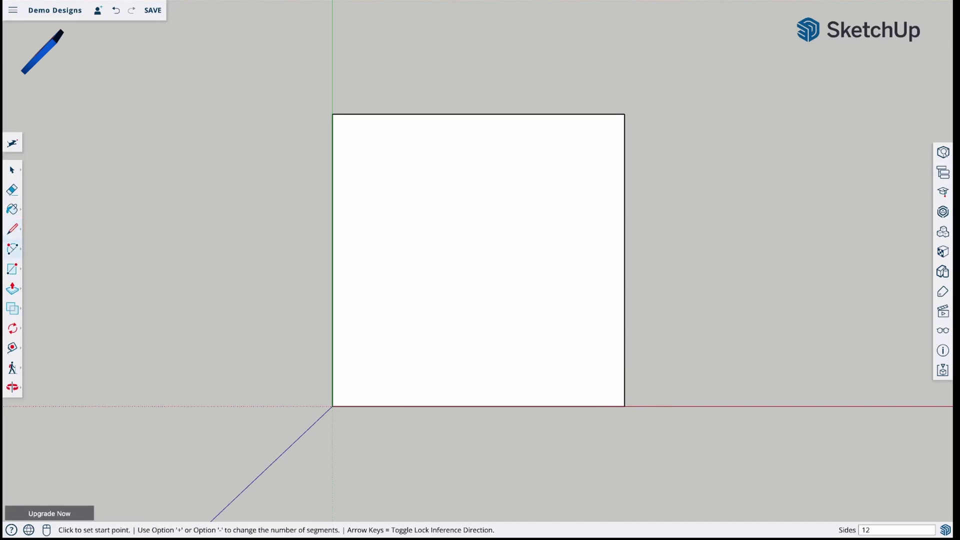
pyautogui.click(625, 357)
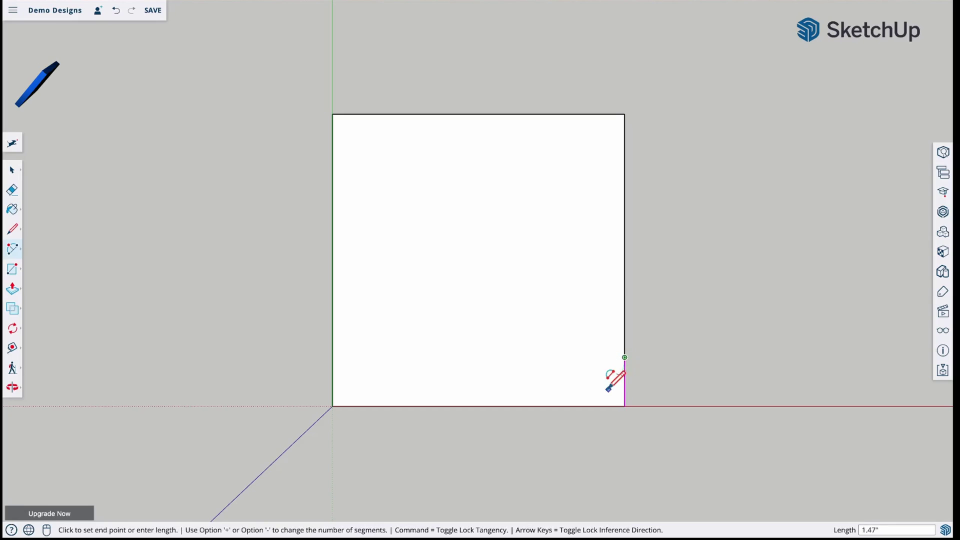
pyautogui.click(576, 405)
pyautogui.click(576, 405)
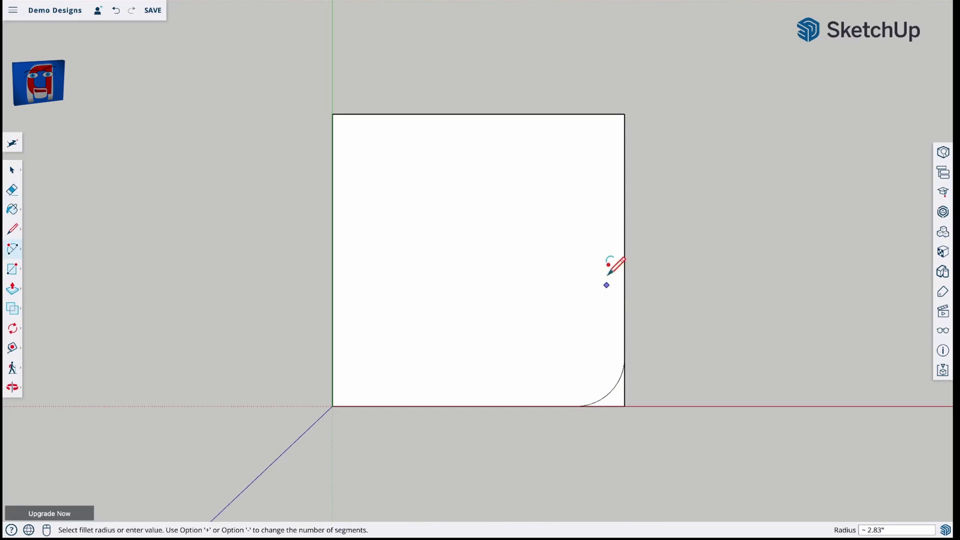
# Round the square's other three corners with the same fillet radius as the first arc
pyautogui.click(610, 135)
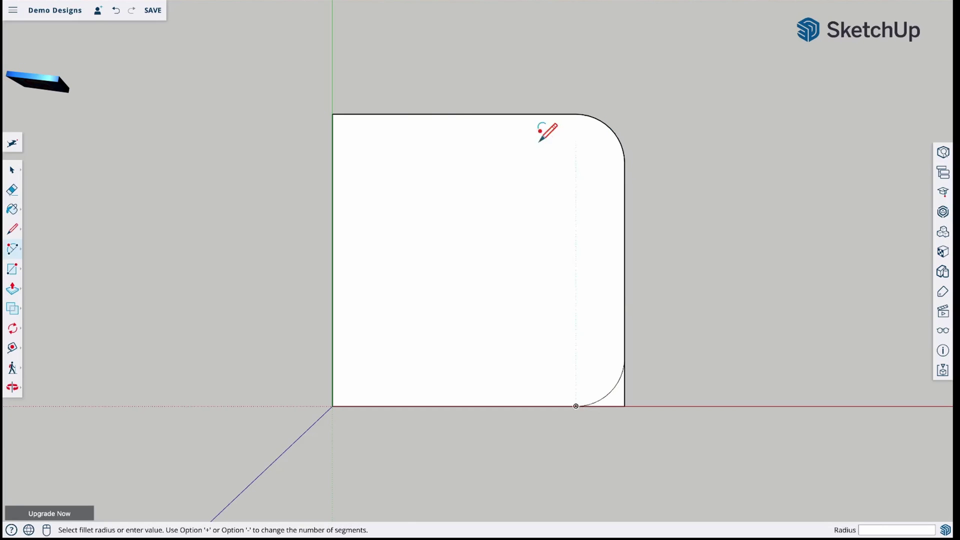
pyautogui.click(350, 134)
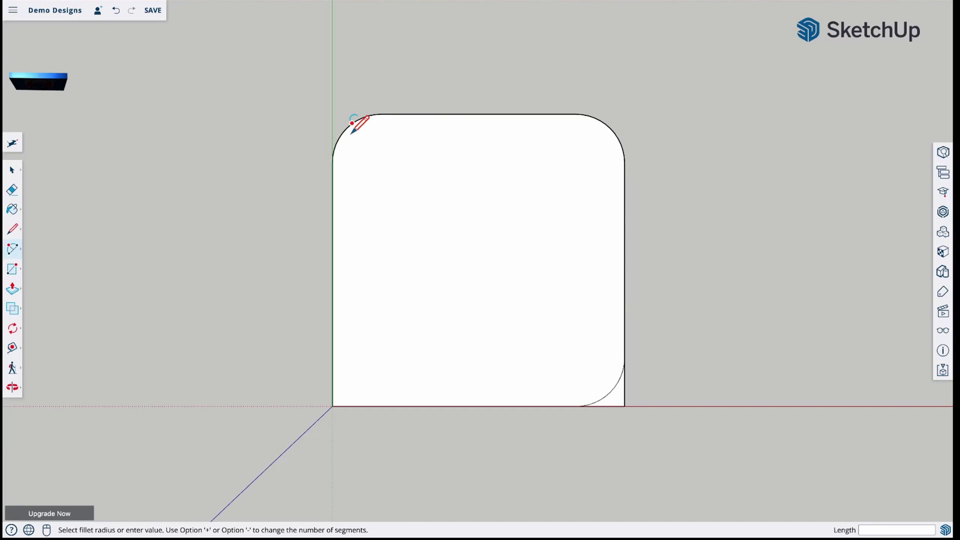
pyautogui.click(353, 378)
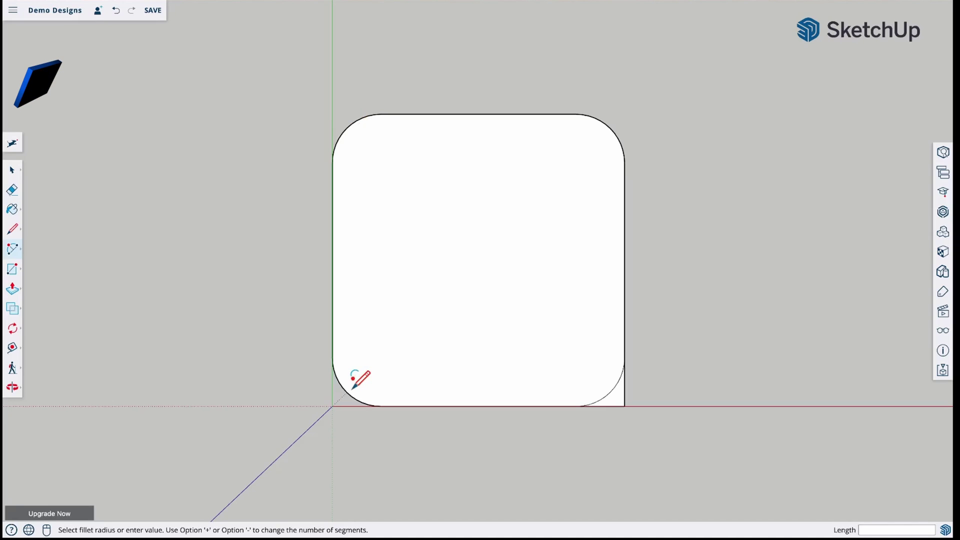
# Erase the leftover edges outside the arc at the square's lower-right corner
pyautogui.press('e')
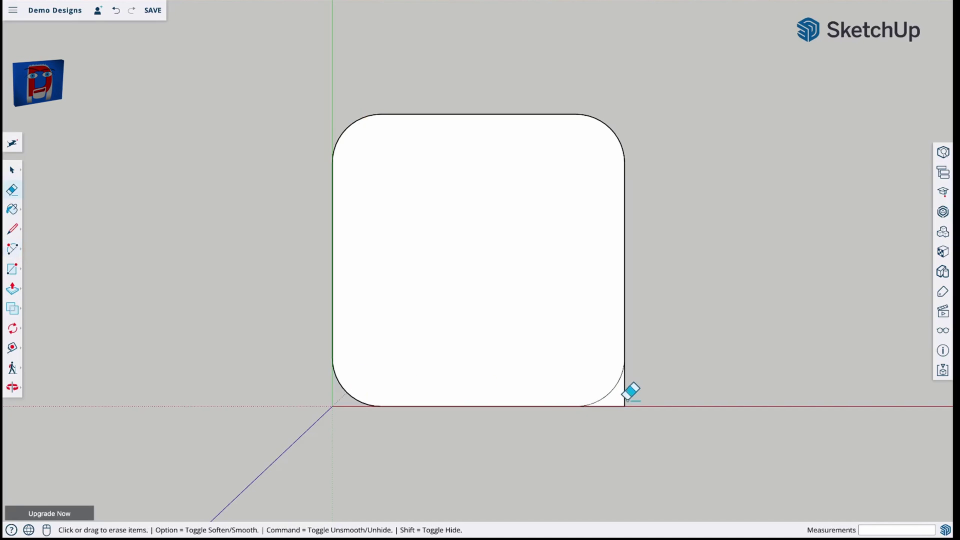
pyautogui.moveTo(625, 395); pyautogui.dragTo(621, 404)
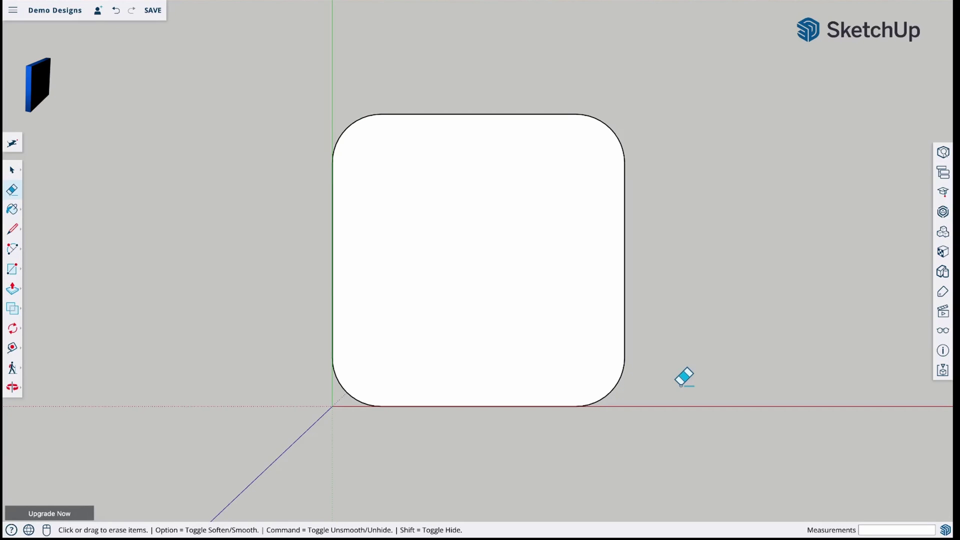
pyautogui.press('space')
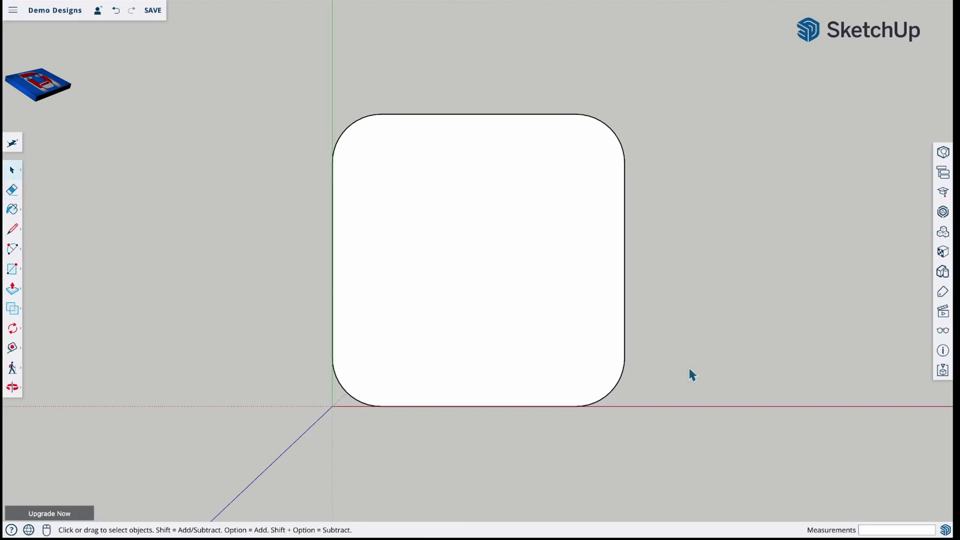
# Draw a 2-inch line along the red axis from the midpoint of the face's edge on the green axis, inward across the face
pyautogui.press('o')
pyautogui.moveTo(645, 457); pyautogui.dragTo(611, 135)
pyautogui.press('space')
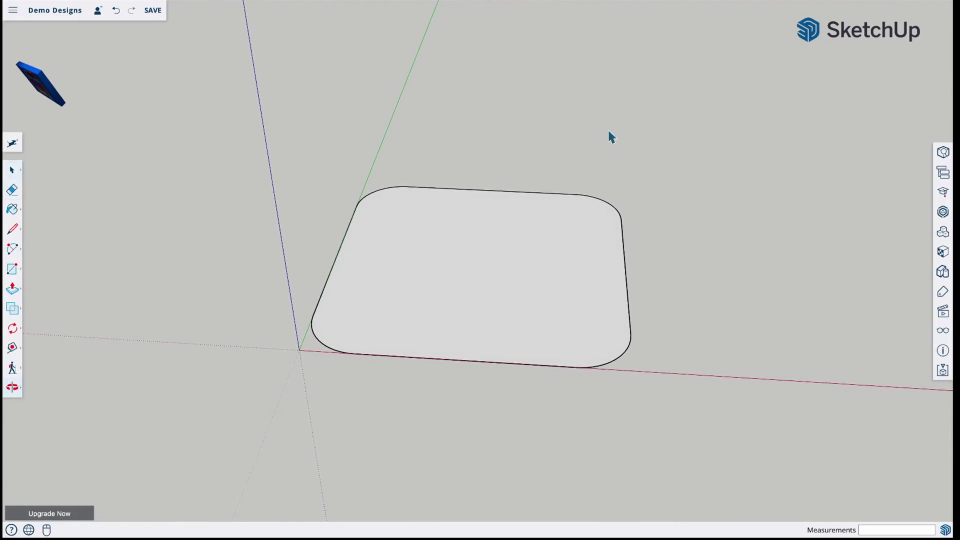
pyautogui.scroll(5, 413, 293)
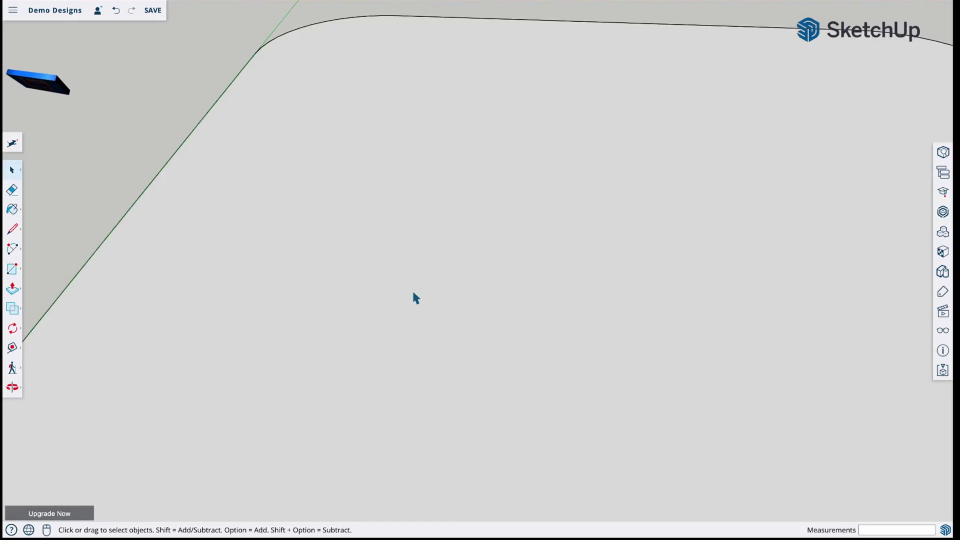
pyautogui.scroll(-3, 413, 293)
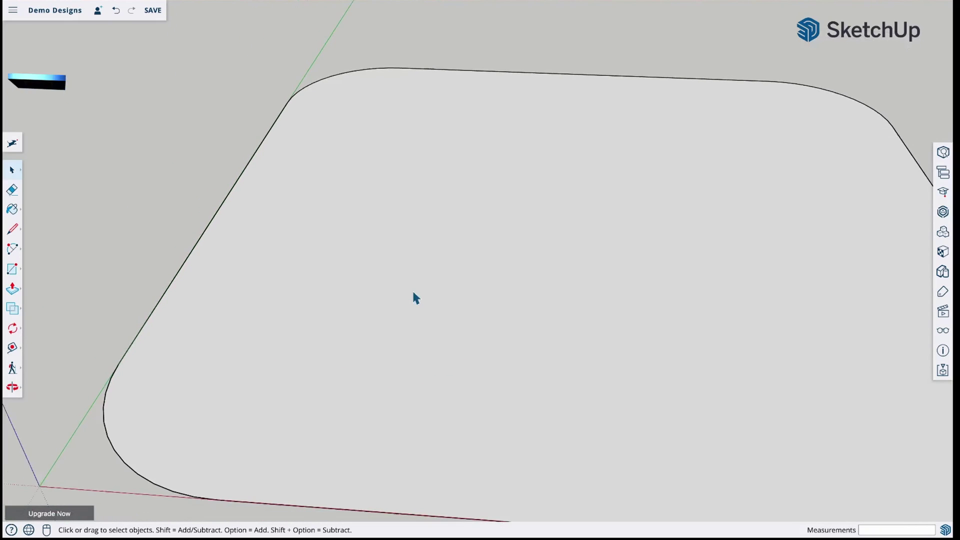
pyautogui.press('l')
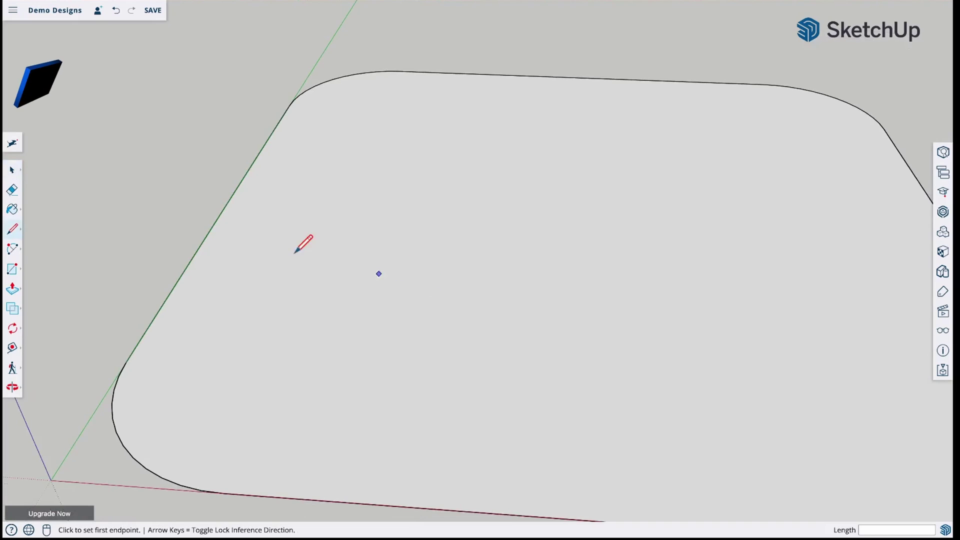
pyautogui.click(226, 205)
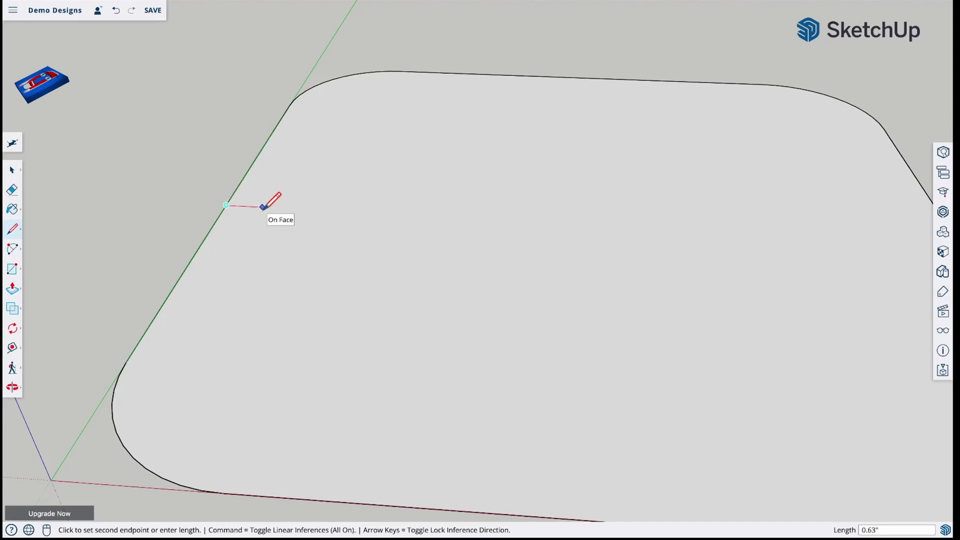
pyautogui.write('2')
pyautogui.press('Return')
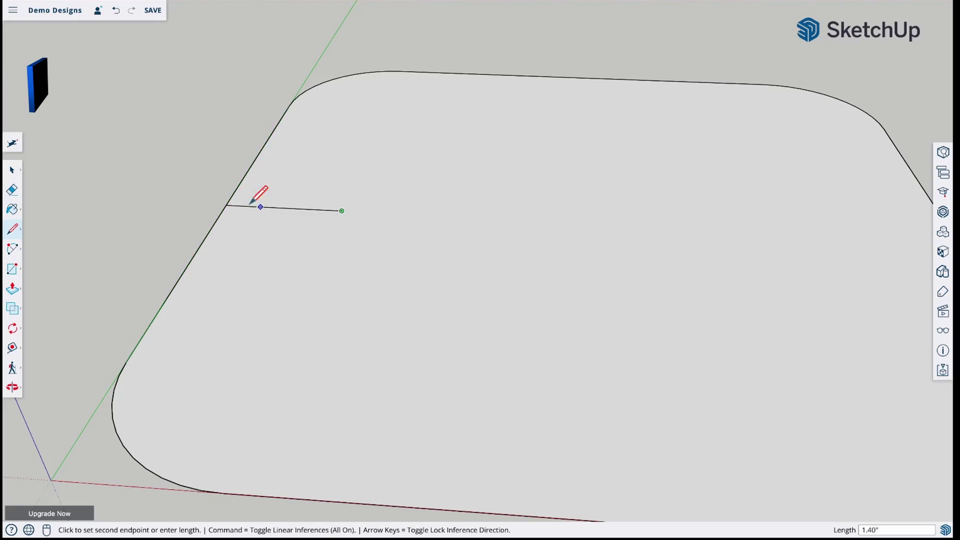
pyautogui.press('Escape')
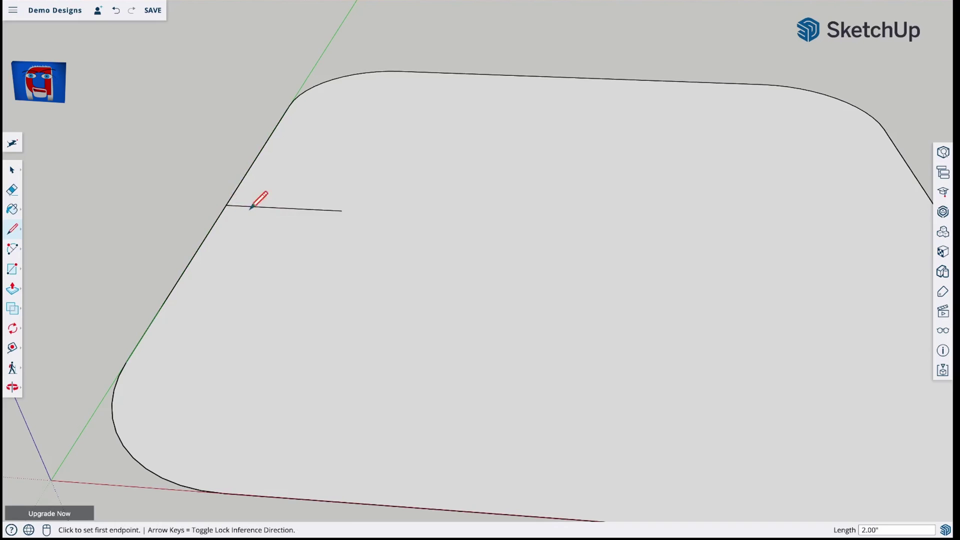
# Draw a 2-inch vertical line up along the blue axis from the midpoint of the face's edge on the green axis
pyautogui.click(226, 205)
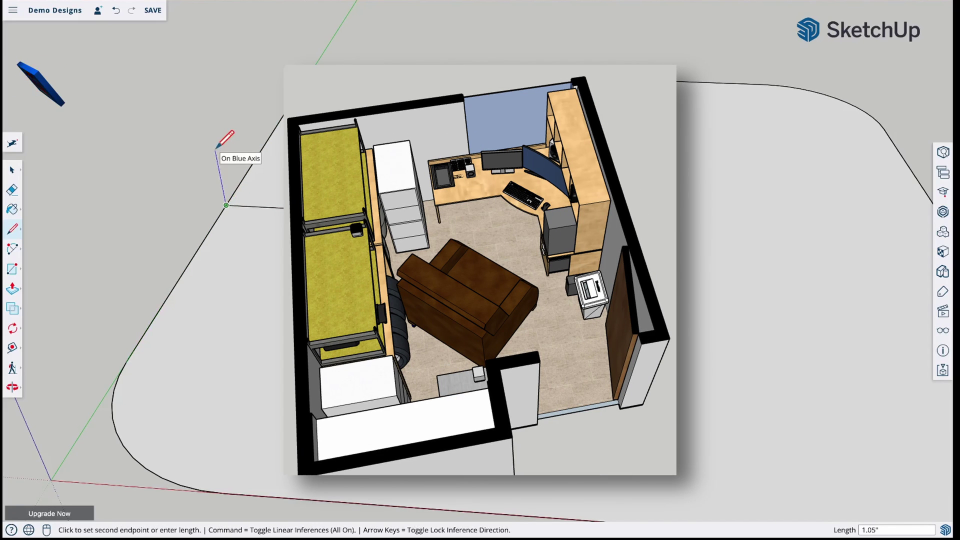
pyautogui.press('Up')
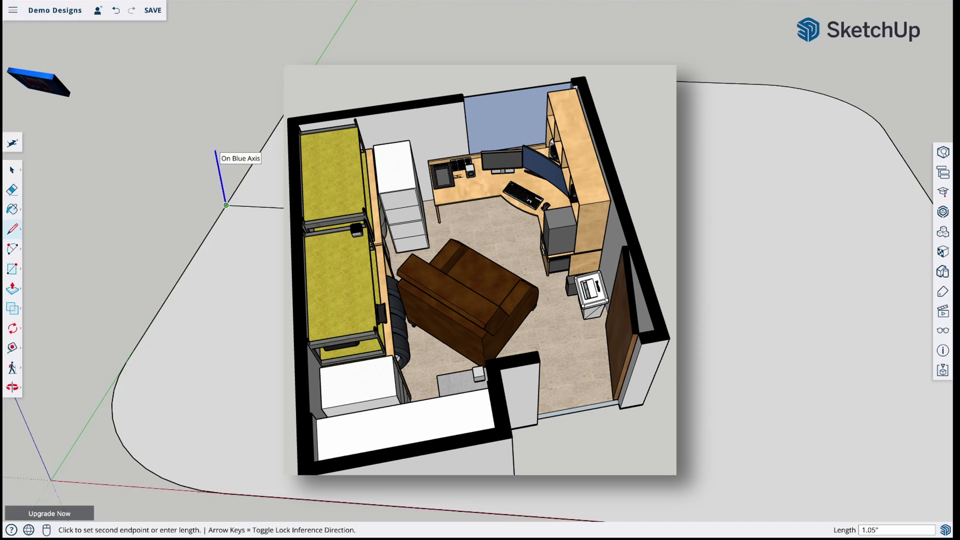
pyautogui.press('Return')
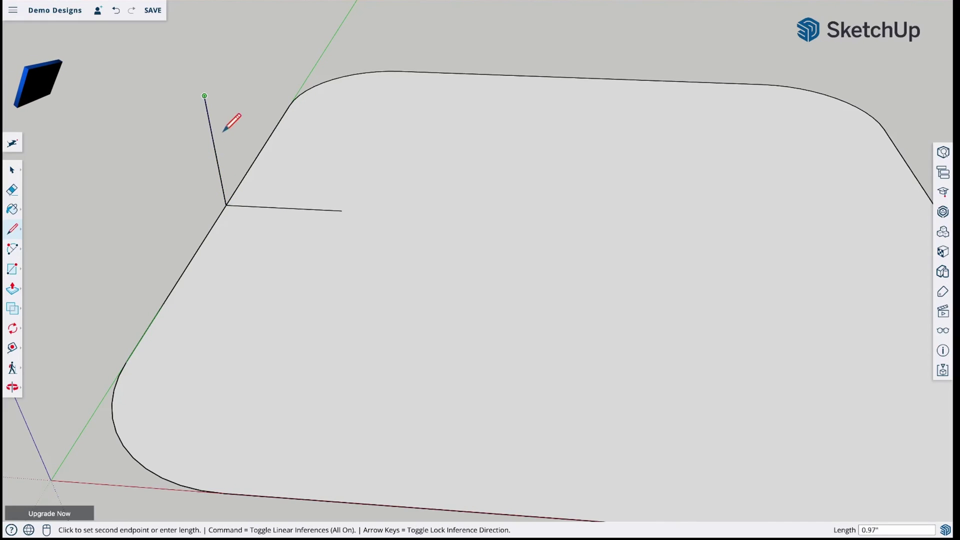
# Connect the free ends of the vertical and horizontal lines with a 2-inch radius arc tangent to both, closing the edge profile
pyautogui.press('a')
pyautogui.click(205, 95)
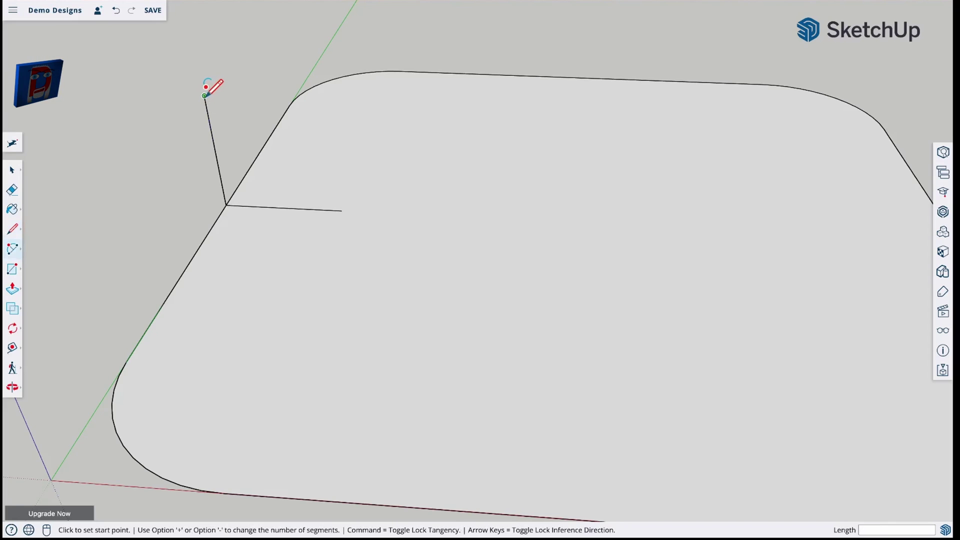
pyautogui.click(342, 211)
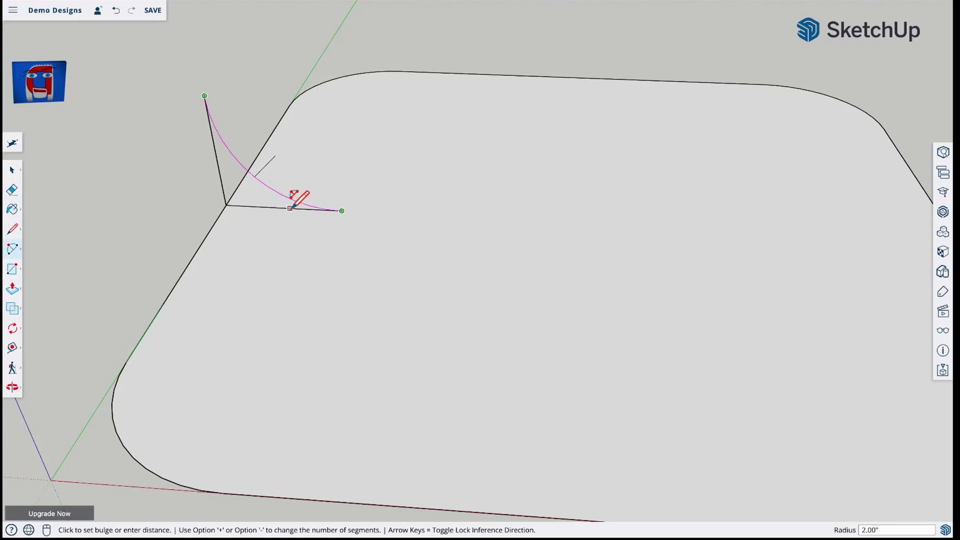
pyautogui.click(297, 205)
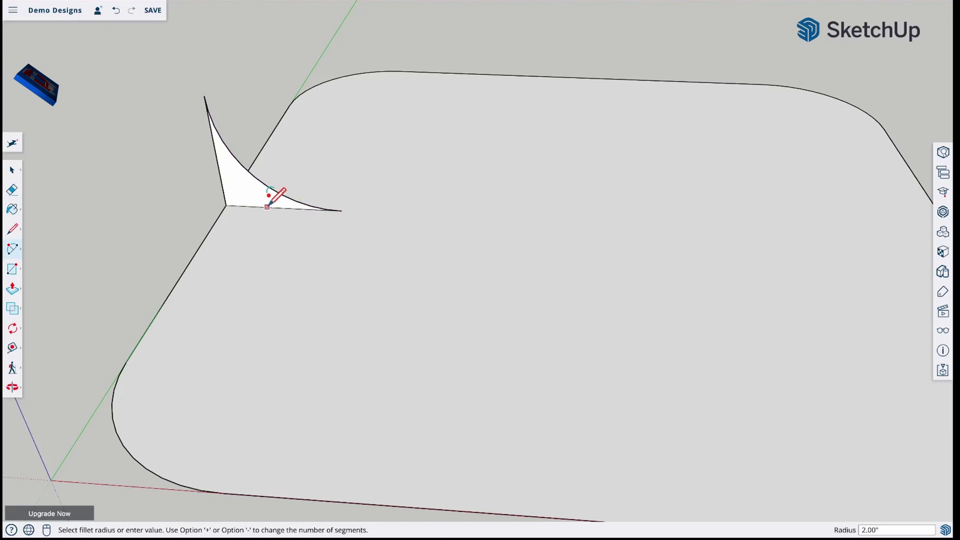
# Extrude the curved profile around the perimeter of the rounded square face with Follow Me
pyautogui.press('space')
pyautogui.click(350, 273)
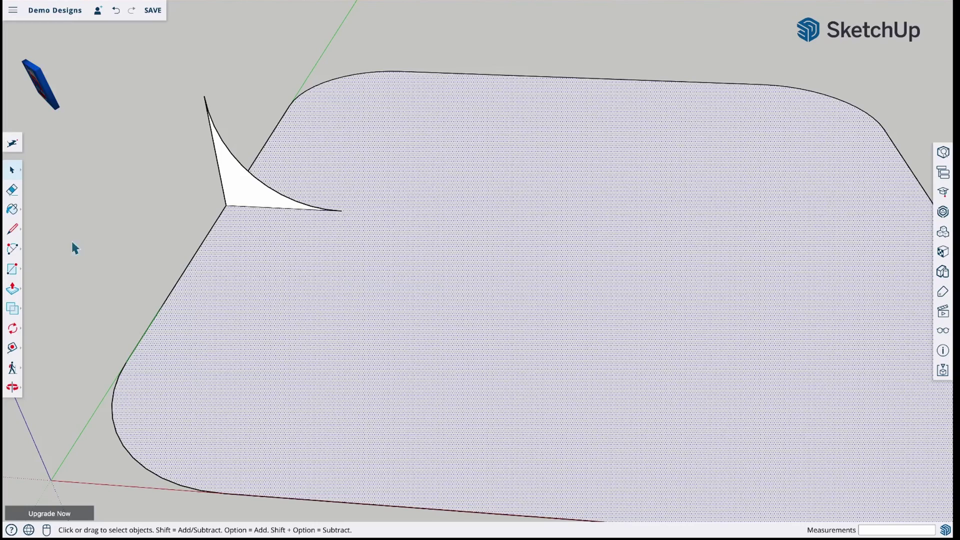
pyautogui.click(12, 291)
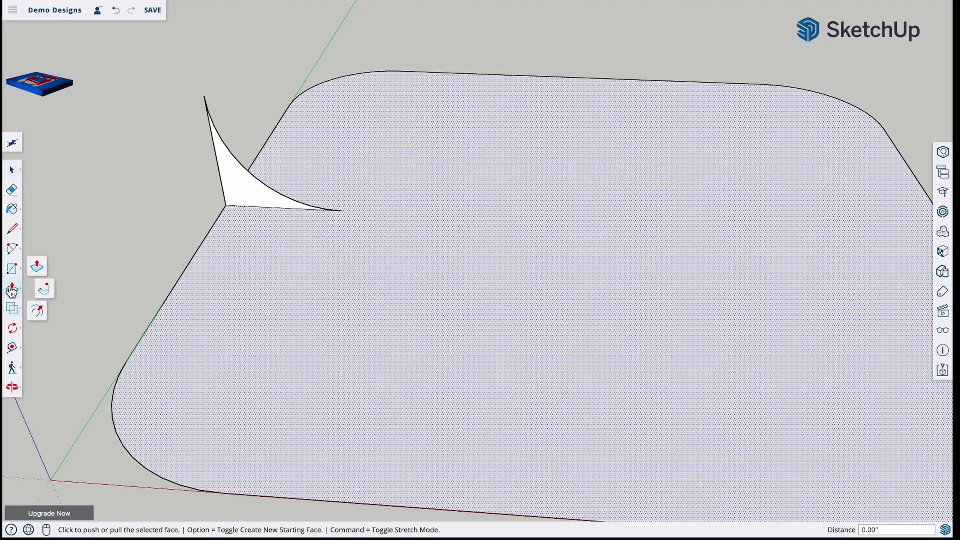
pyautogui.click(44, 294)
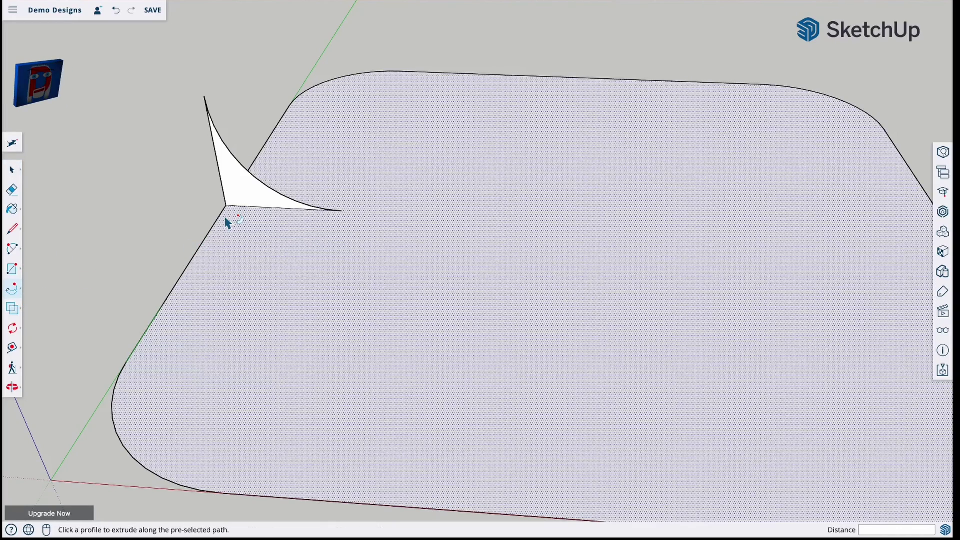
pyautogui.click(250, 196)
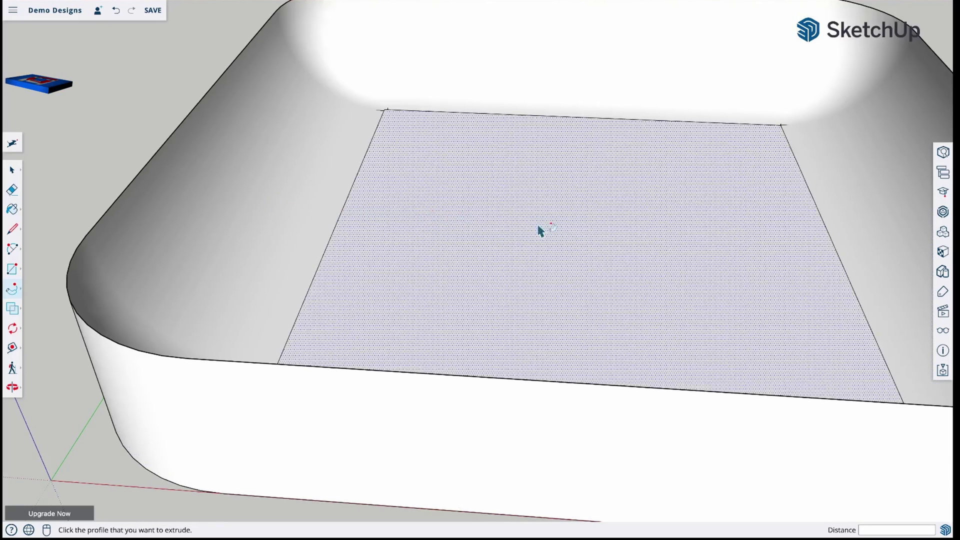
# Delete the leftover flat faces at the four corners of the tray's underside
pyautogui.scroll(-3, 595, 234)
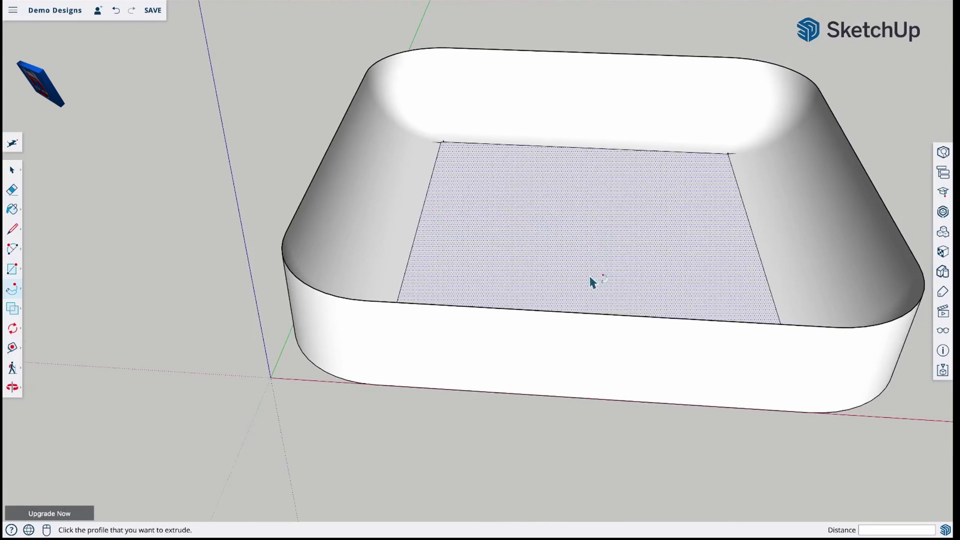
pyautogui.moveTo(601, 477); pyautogui.dragTo(621, 157, button='middle')
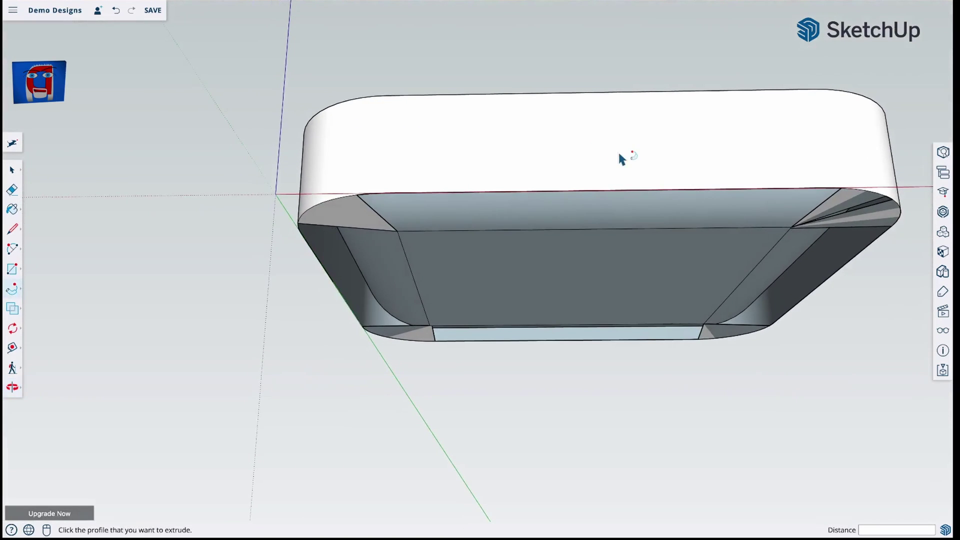
pyautogui.moveTo(632, 262); pyautogui.dragTo(637, 140, button='middle')
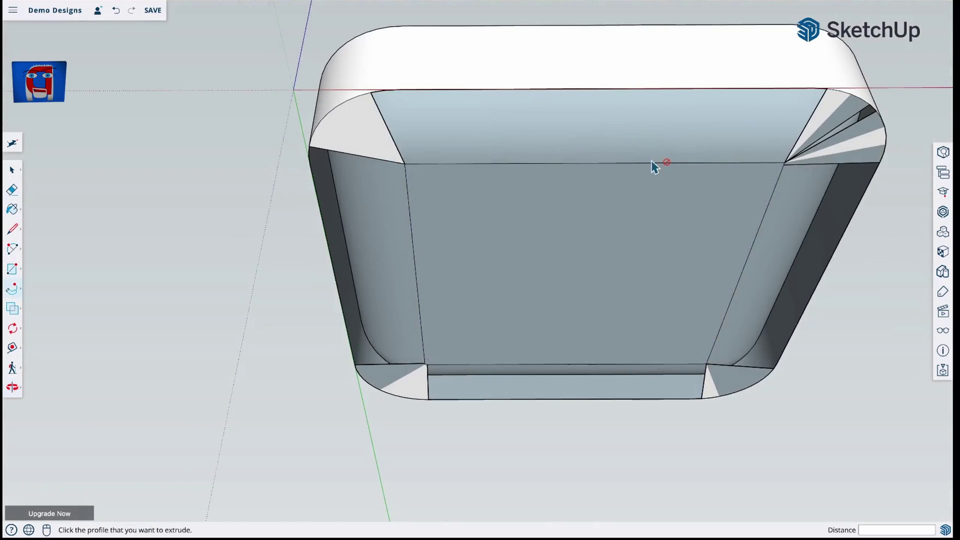
pyautogui.press('space')
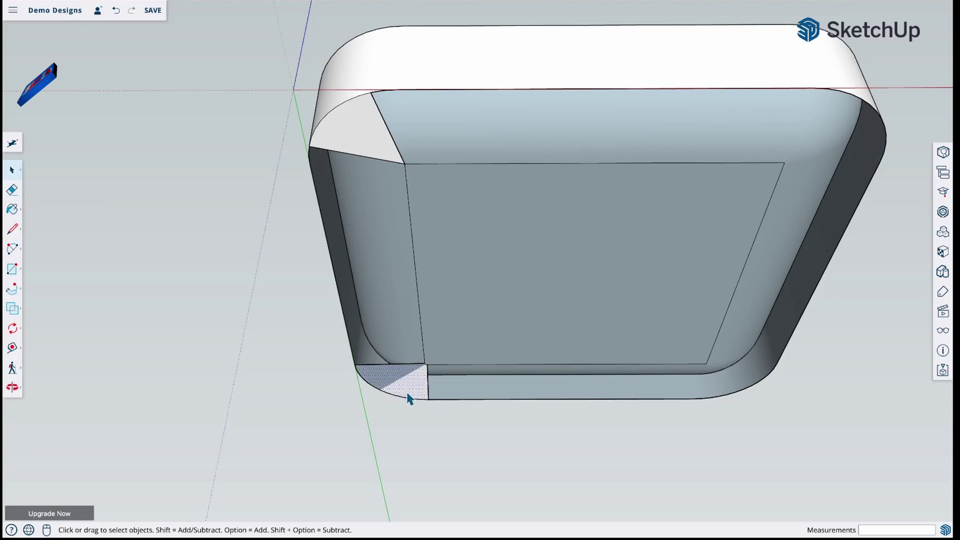
pyautogui.click(353, 129)
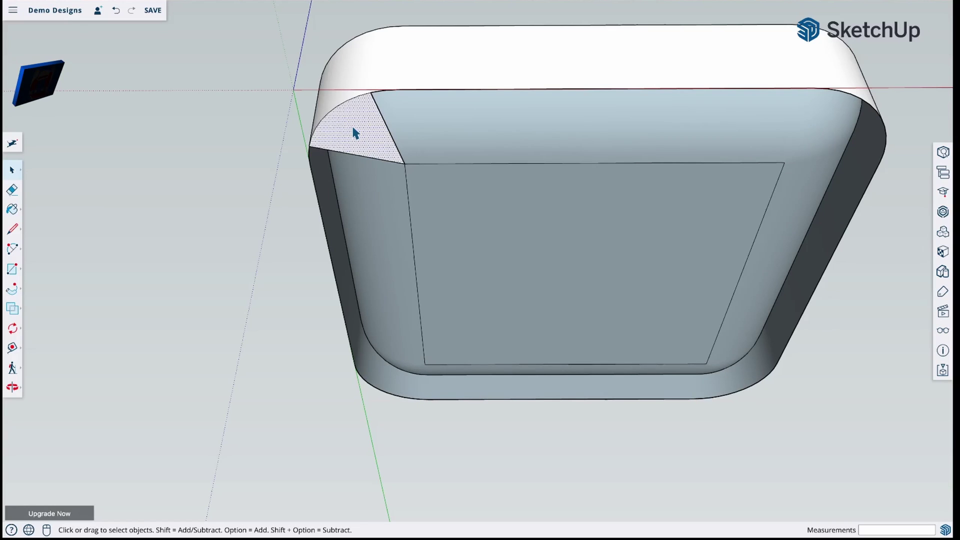
pyautogui.press('Delete')
# Delete the outer vertical wall around the curved shell and the loose edge outline left at its base
pyautogui.click(481, 61)
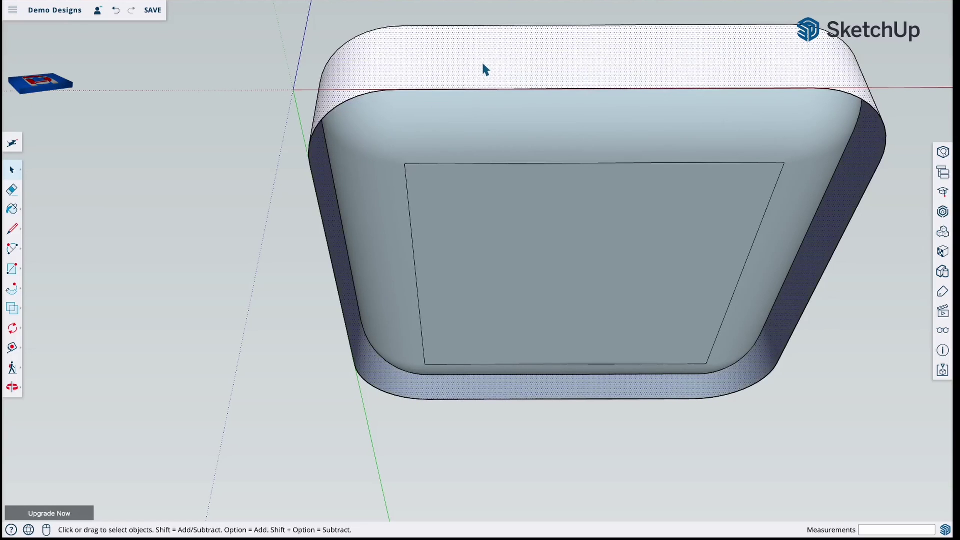
pyautogui.press('Delete')
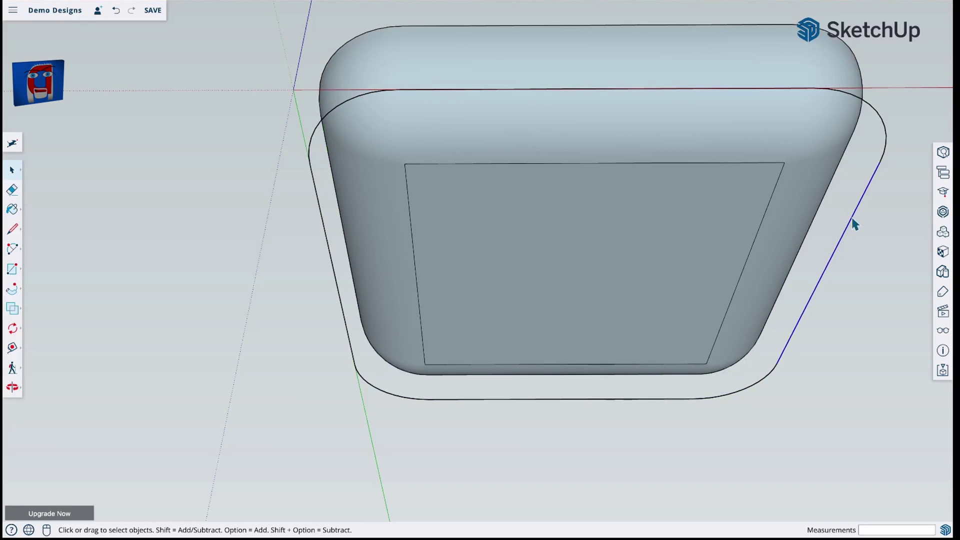
pyautogui.press('Delete')
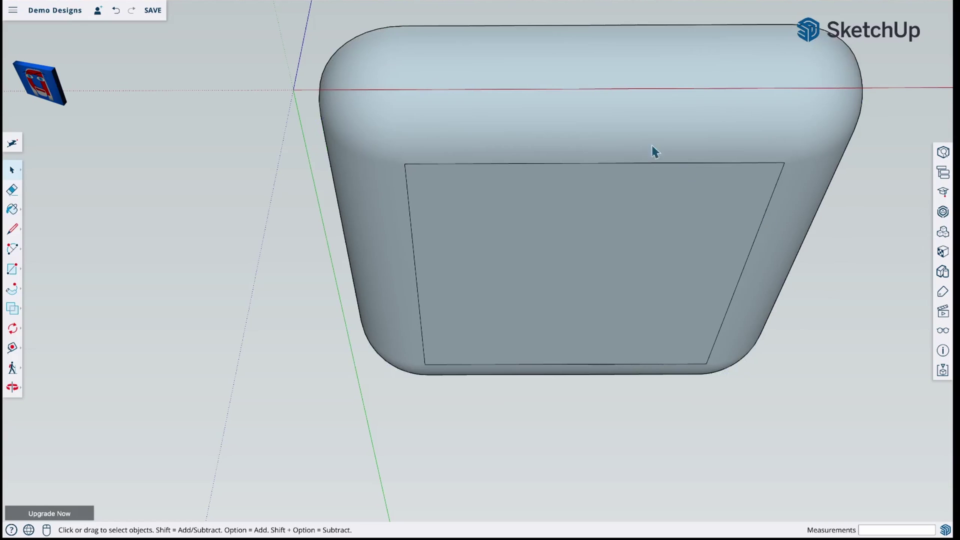
# Trace a line over part of the upper rim's straight edge near the green axis to close the open top with a face
pyautogui.moveTo(398, 181); pyautogui.dragTo(313, 513, button='middle')
pyautogui.moveTo(555, 356); pyautogui.dragTo(555, 398, button='middle')
pyautogui.moveTo(583, 467); pyautogui.dragTo(610, 506)
pyautogui.press('l')
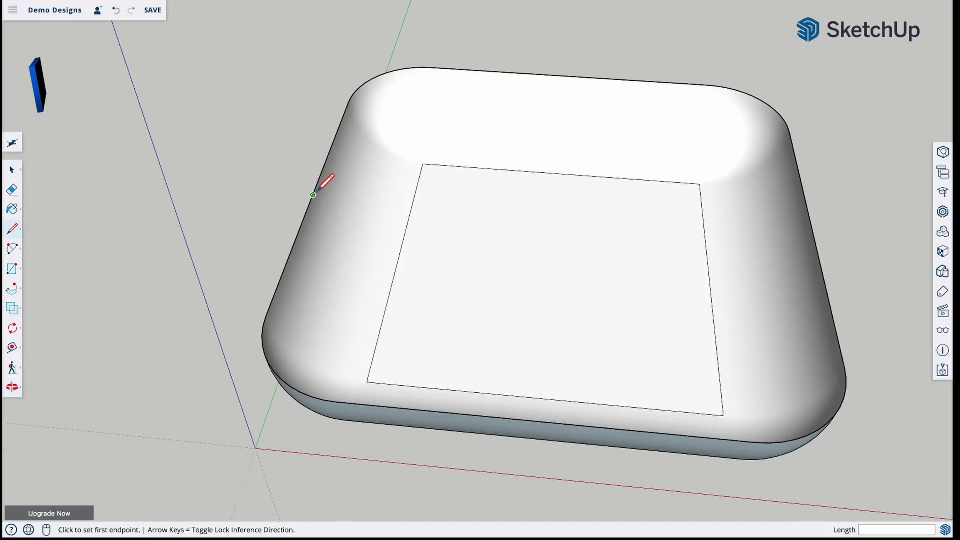
pyautogui.click(292, 251)
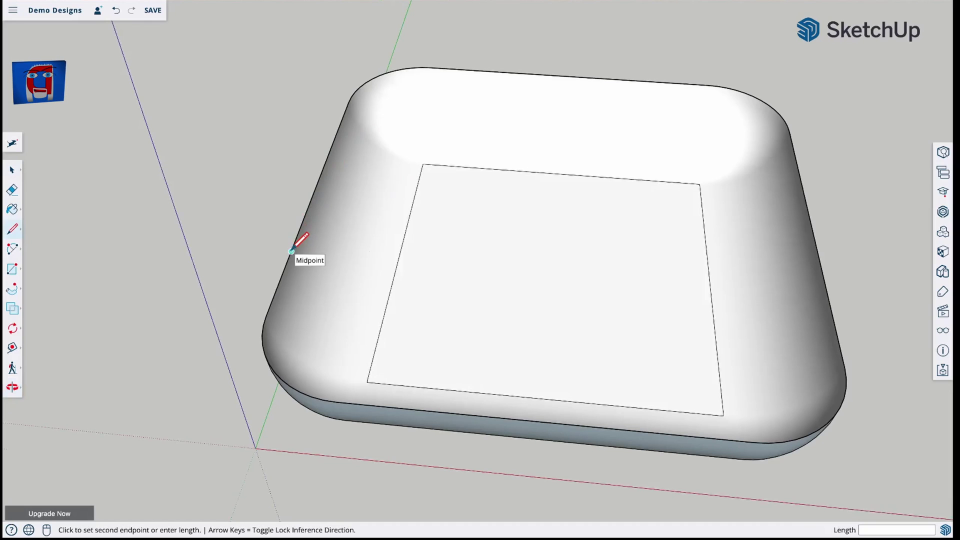
pyautogui.click(313, 195)
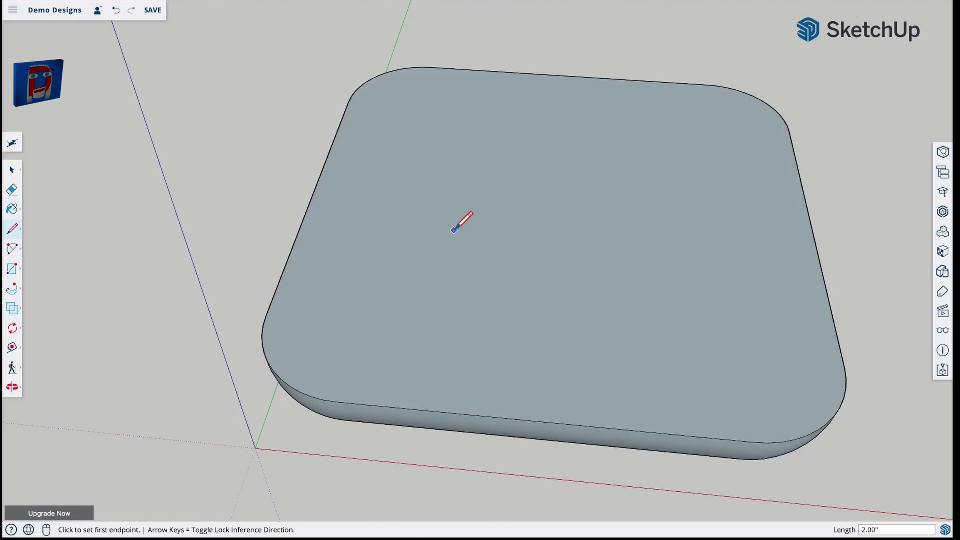
# Push/pull the new top face up 3 inches
pyautogui.press('space')
pyautogui.press('p')
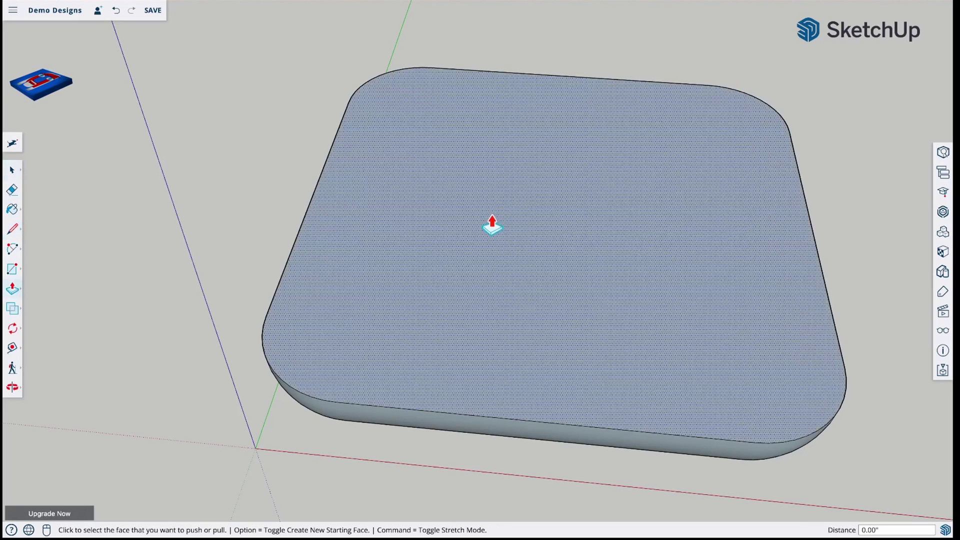
pyautogui.click(492, 213)
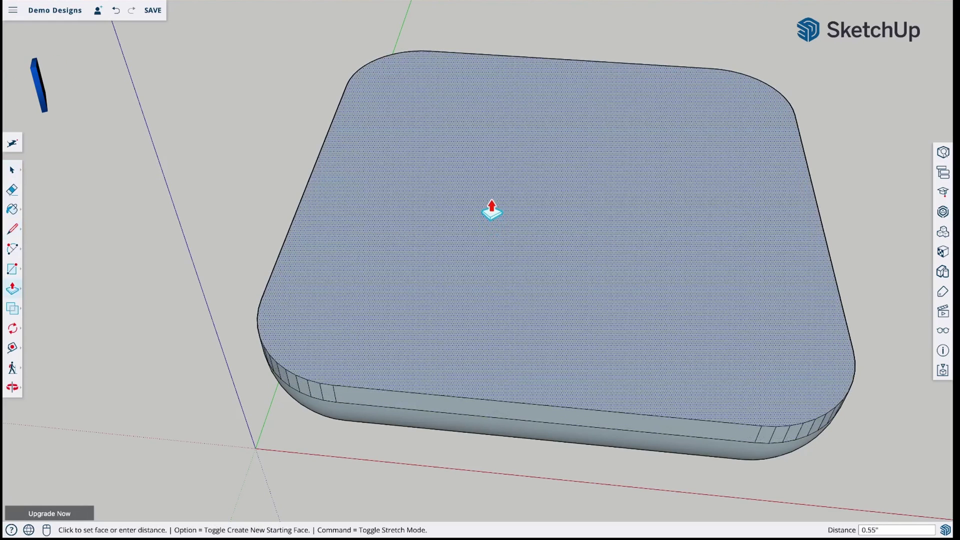
pyautogui.write('3')
pyautogui.press('Return')
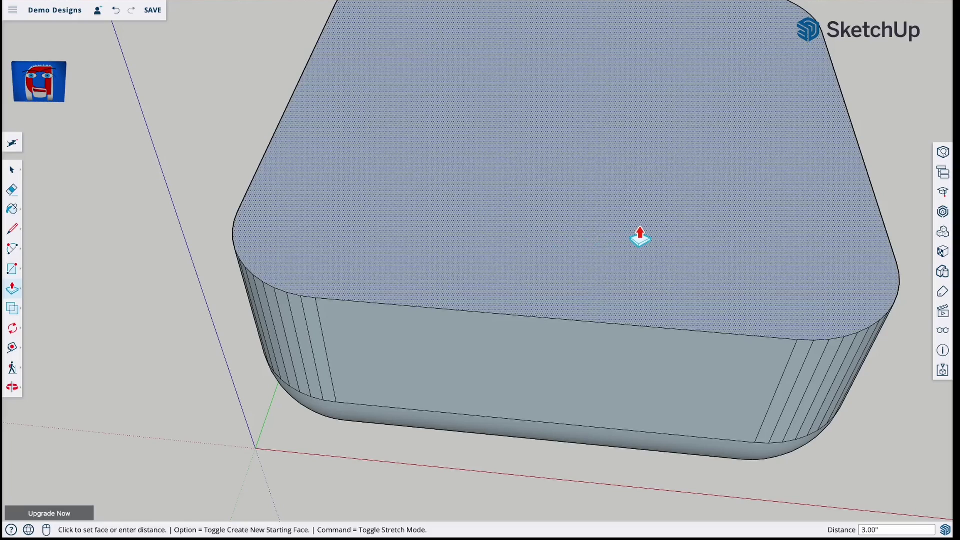
# Select the whole half-cube and make a copy rotated 180 degrees vertically about the midpoint of the top face's front edge
pyautogui.press('o')
pyautogui.moveTo(641, 231); pyautogui.dragTo(644, 94)
pyautogui.press('p')
pyautogui.scroll(-3, 638, 136)
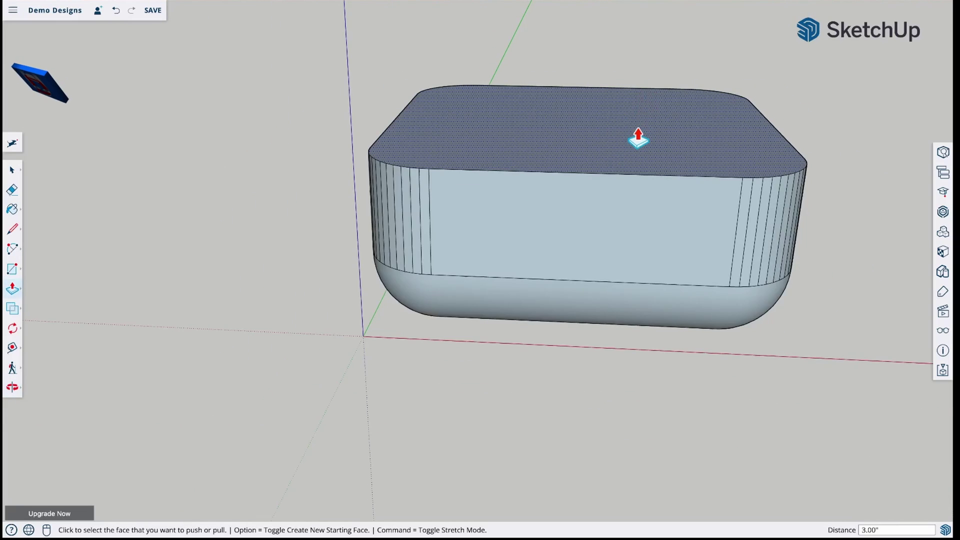
pyautogui.press('o')
pyautogui.moveTo(639, 137); pyautogui.dragTo(576, 218)
pyautogui.press('p')
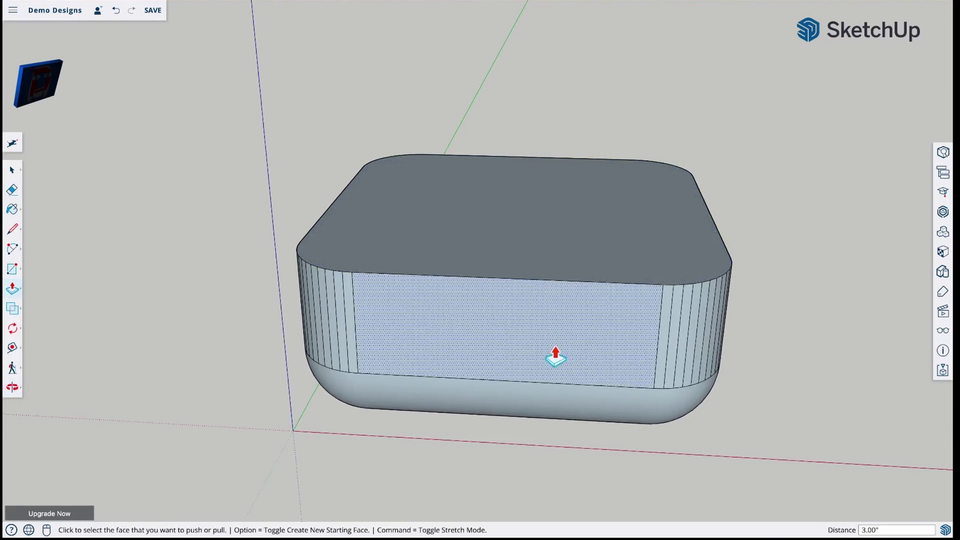
pyautogui.press('q')
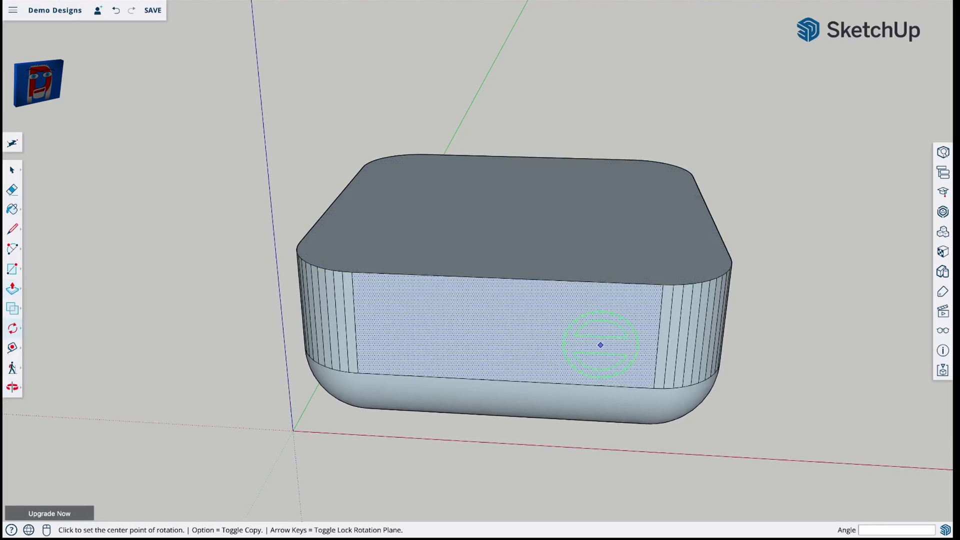
pyautogui.press('space')
pyautogui.tripleClick(599, 344)
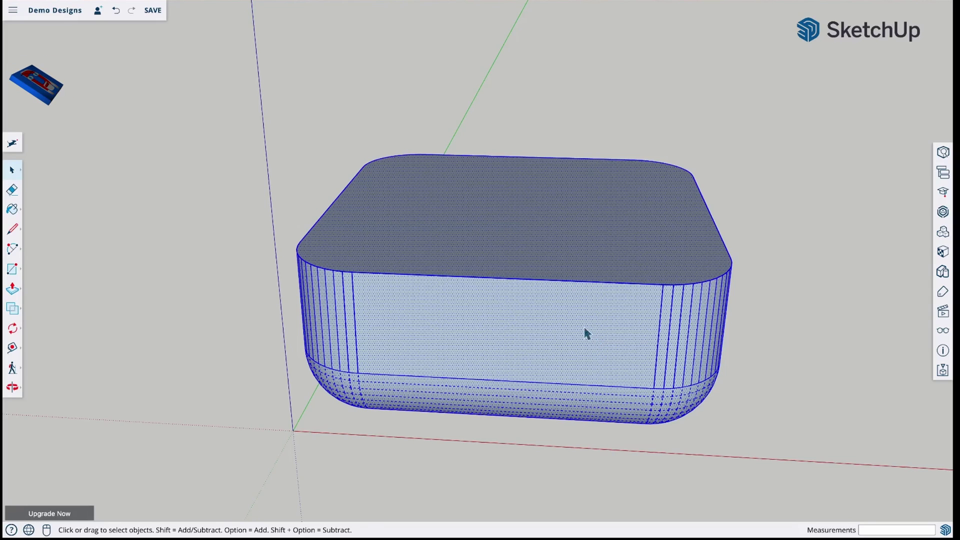
pyautogui.press('q')
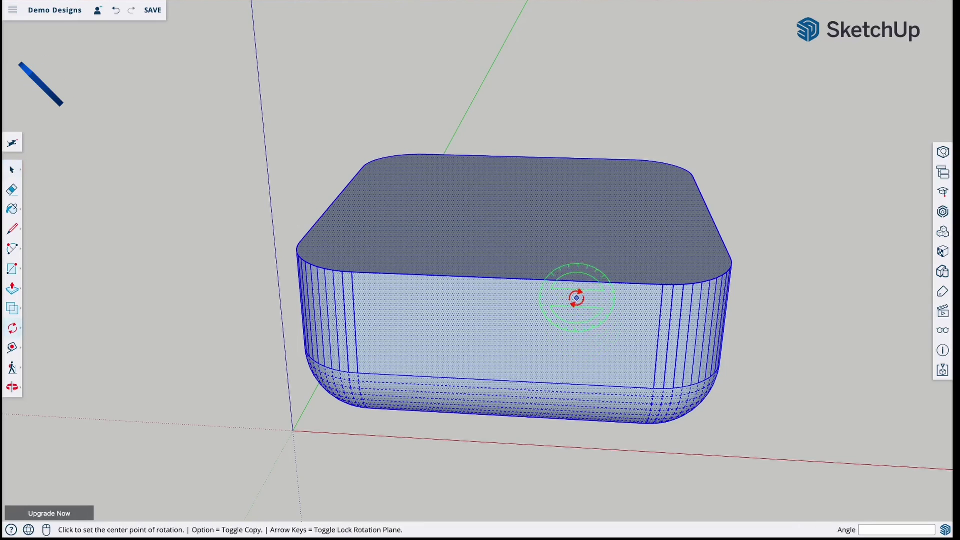
pyautogui.click(505, 279)
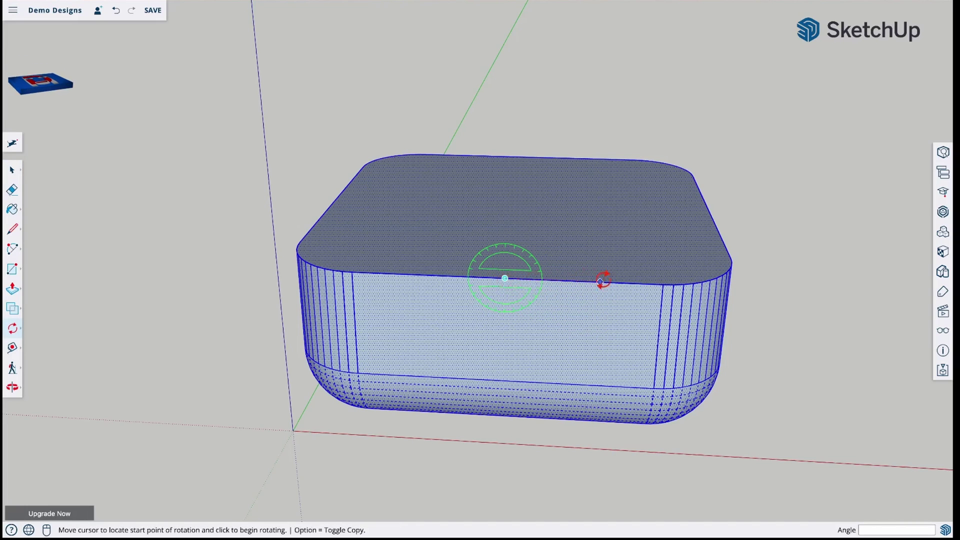
pyautogui.click(663, 285)
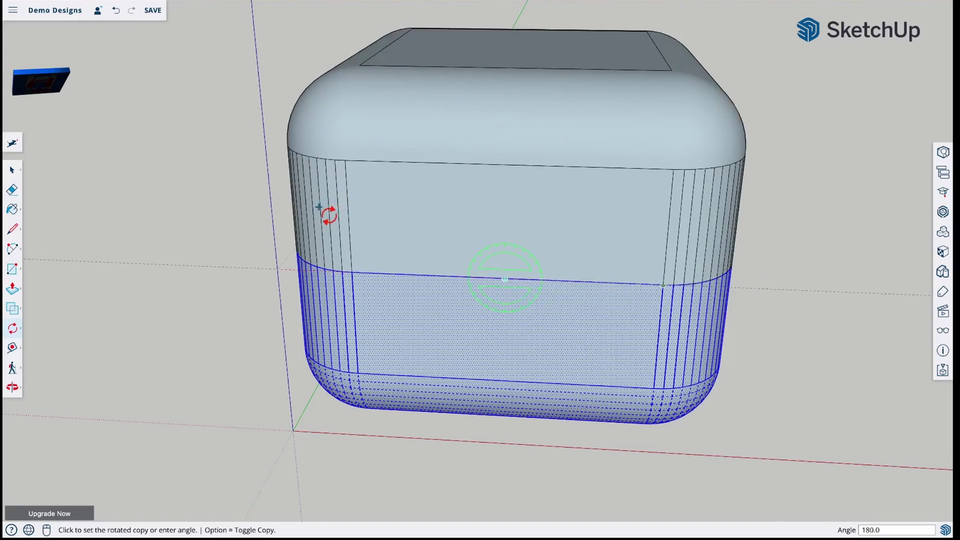
pyautogui.click(310, 239)
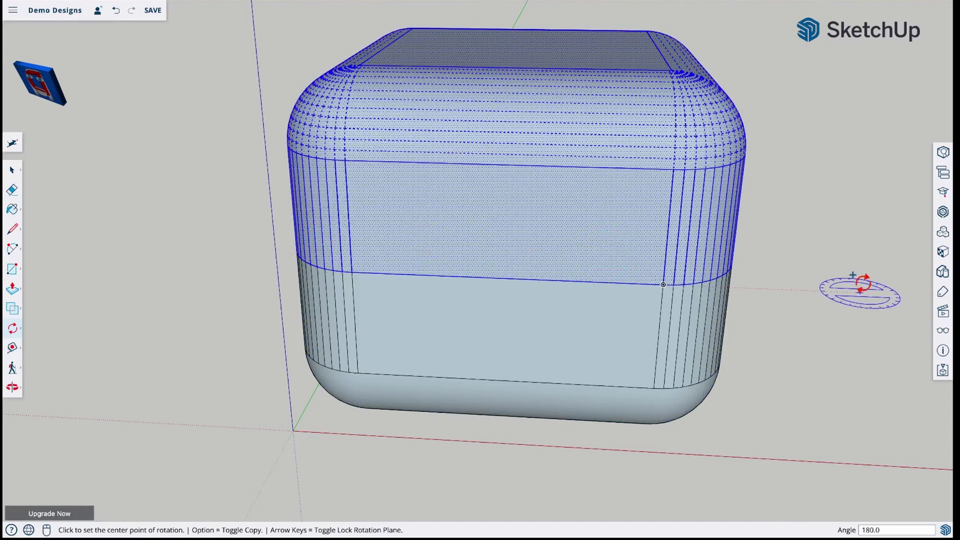
pyautogui.press('space')
pyautogui.click(796, 297)
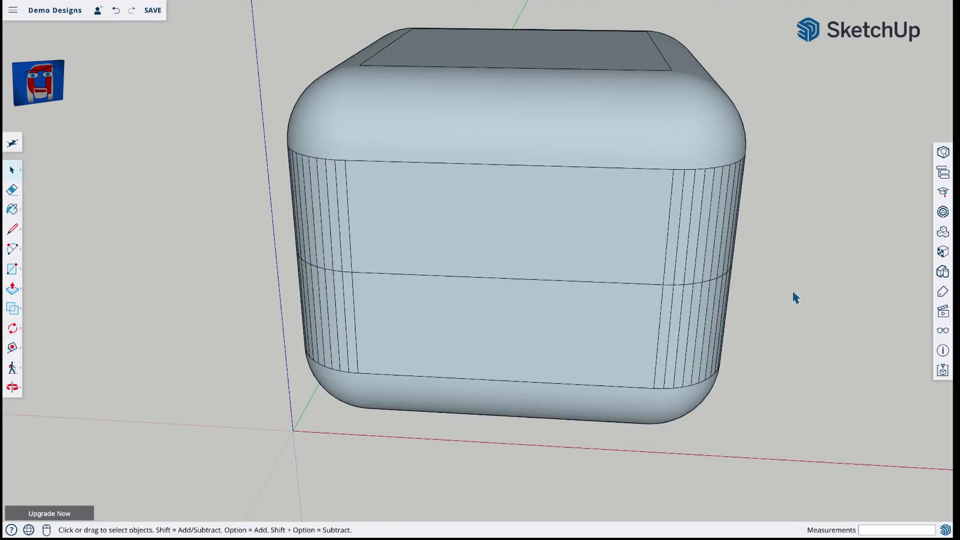
# Delete the horizontal seam edges running around the middle of the cube where the two halves meet
pyautogui.moveTo(775, 311); pyautogui.dragTo(765, 206, button='middle')
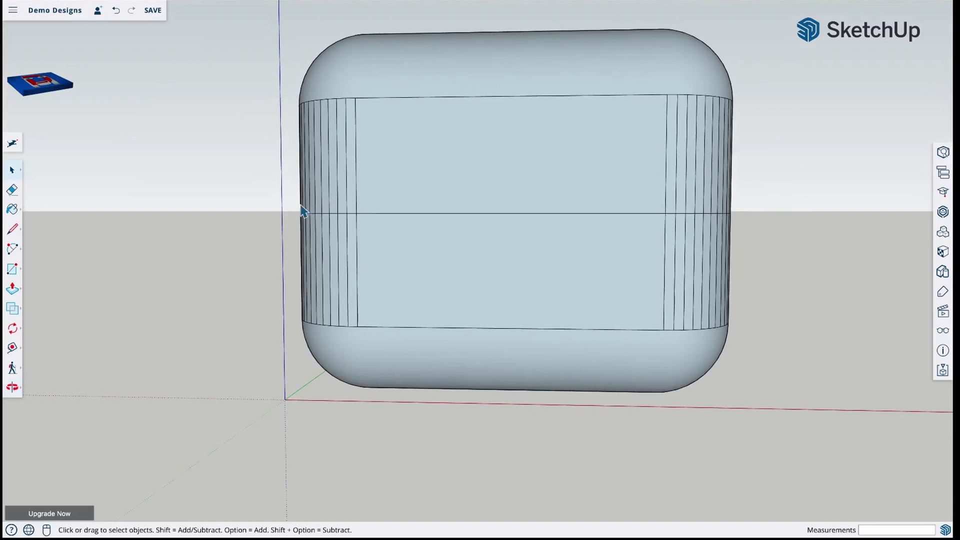
pyautogui.moveTo(295, 209); pyautogui.dragTo(744, 228)
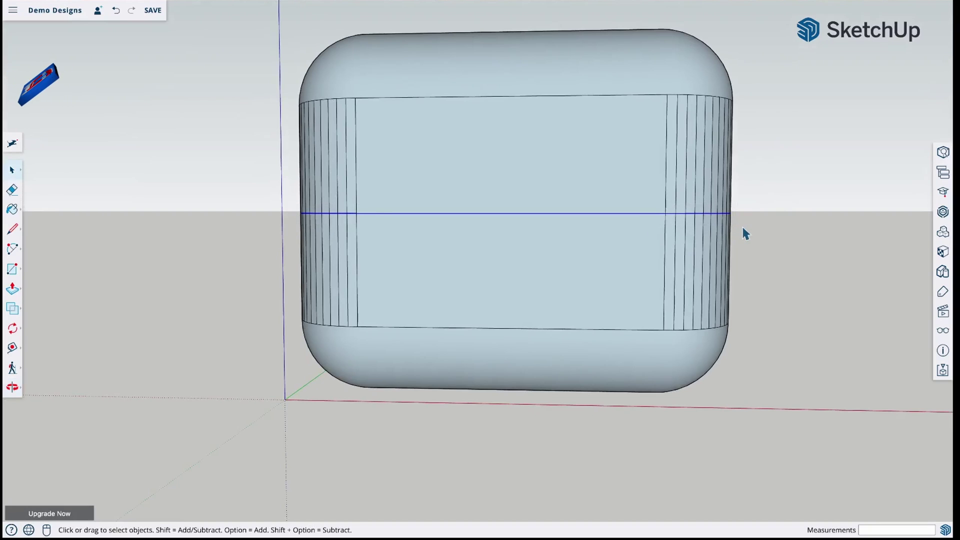
pyautogui.press('Delete')
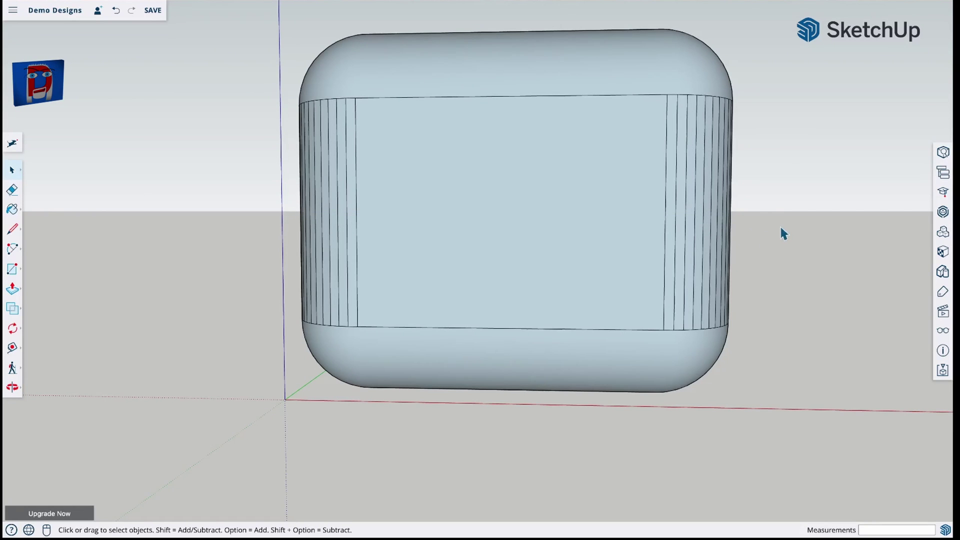
# Delete the two stray vertical lines hanging from the upper edge of the cube's flat side face
pyautogui.moveTo(779, 221); pyautogui.dragTo(385, 325, button='middle')
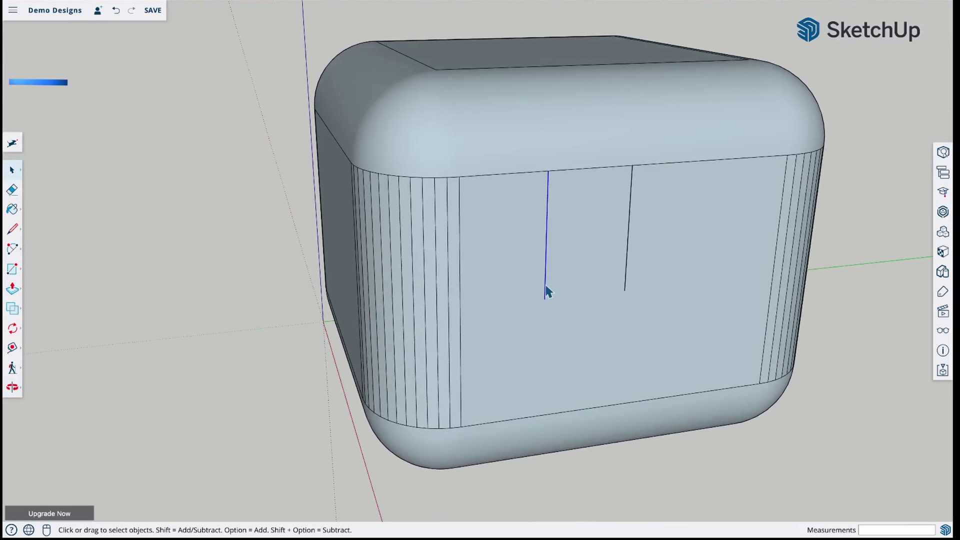
pyautogui.press('Delete')
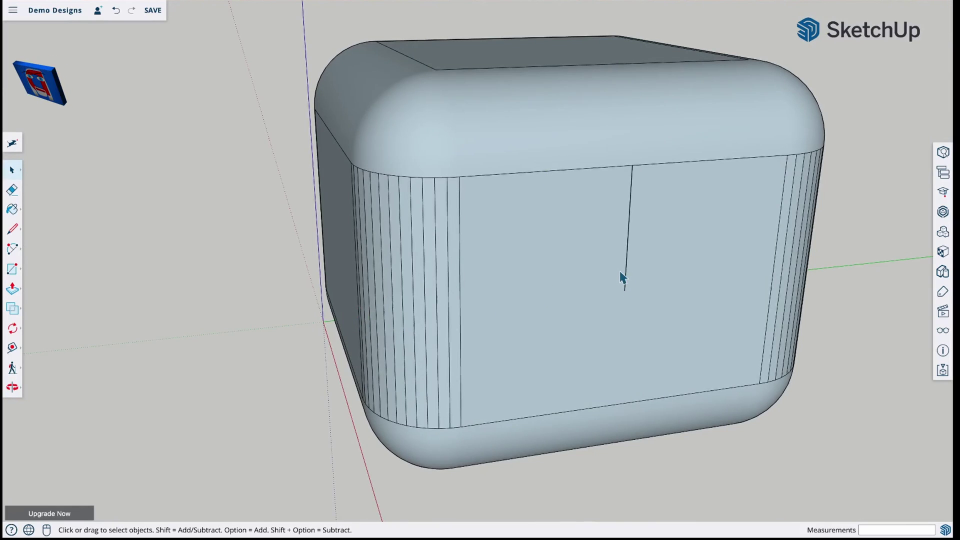
pyautogui.hotkey('ctrl', 'z')
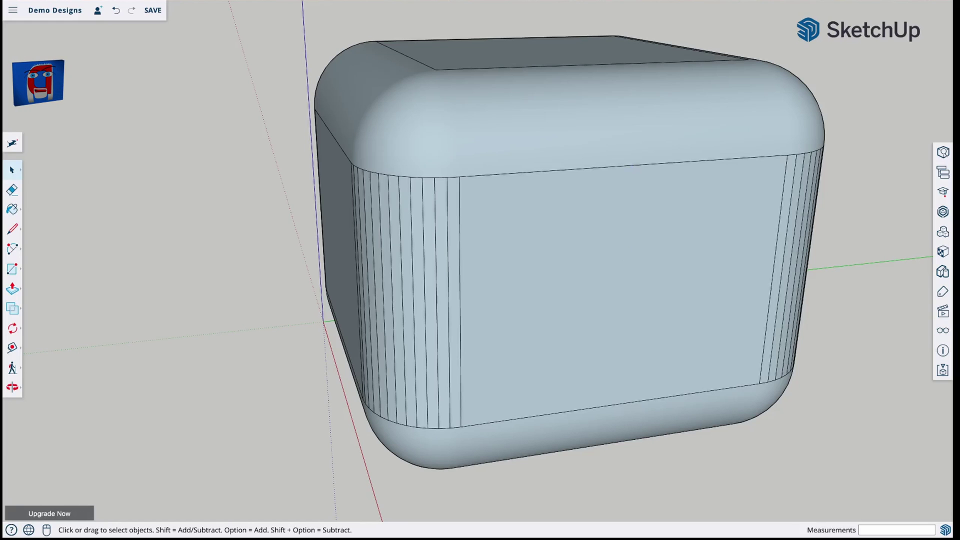
# Delete the two stray vertical lines rising from the lower edge of the flat face on the cube's opposite side
pyautogui.moveTo(756, 287); pyautogui.dragTo(26, 197, button='middle')
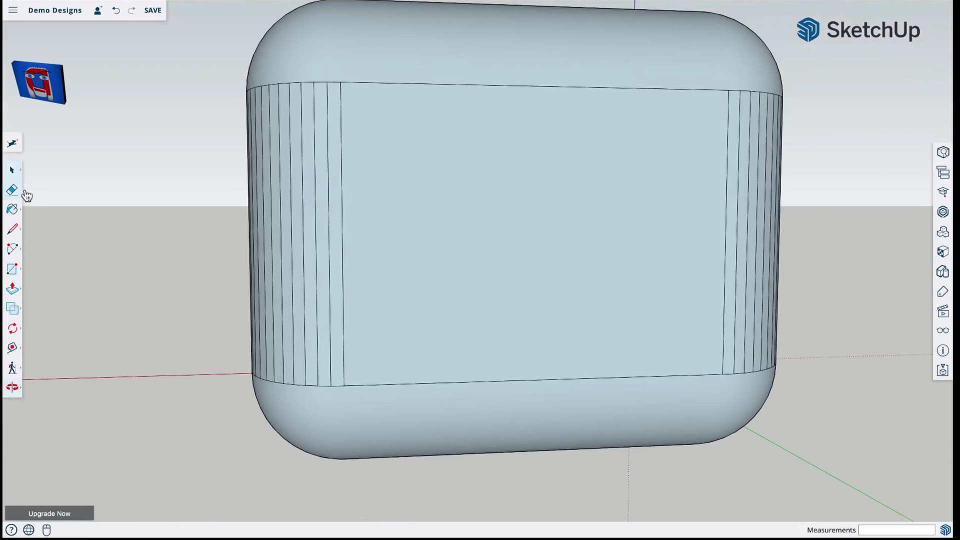
pyautogui.moveTo(741, 260); pyautogui.dragTo(137, 204, button='middle')
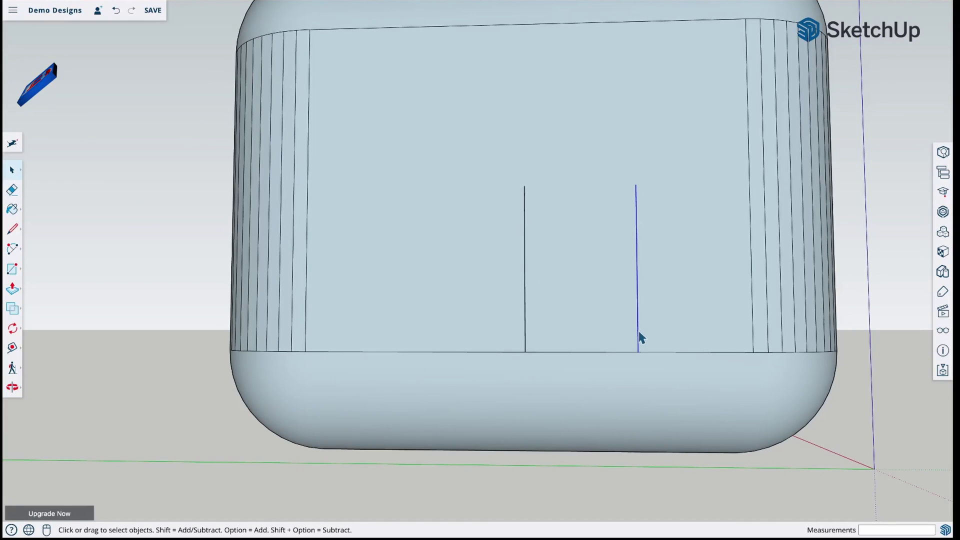
pyautogui.press('Delete')
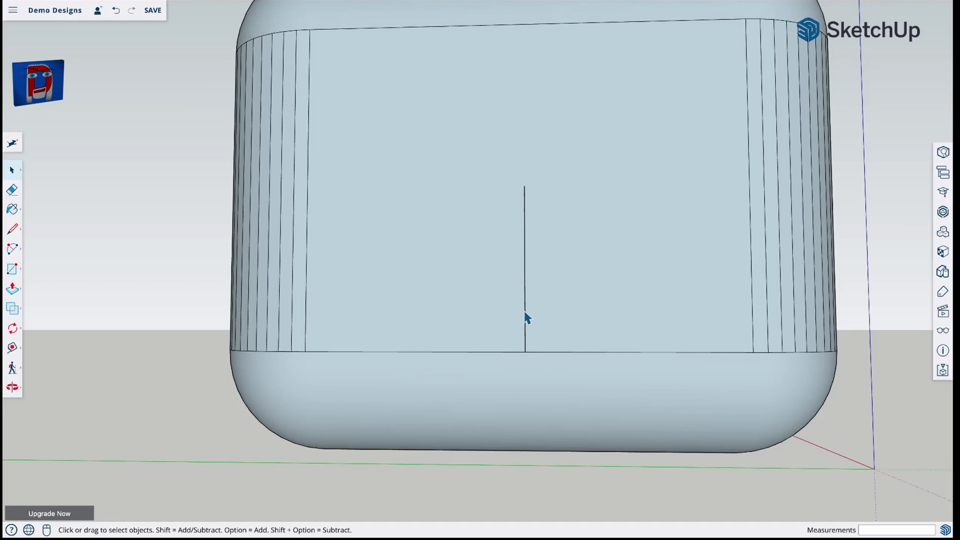
pyautogui.press('Delete')
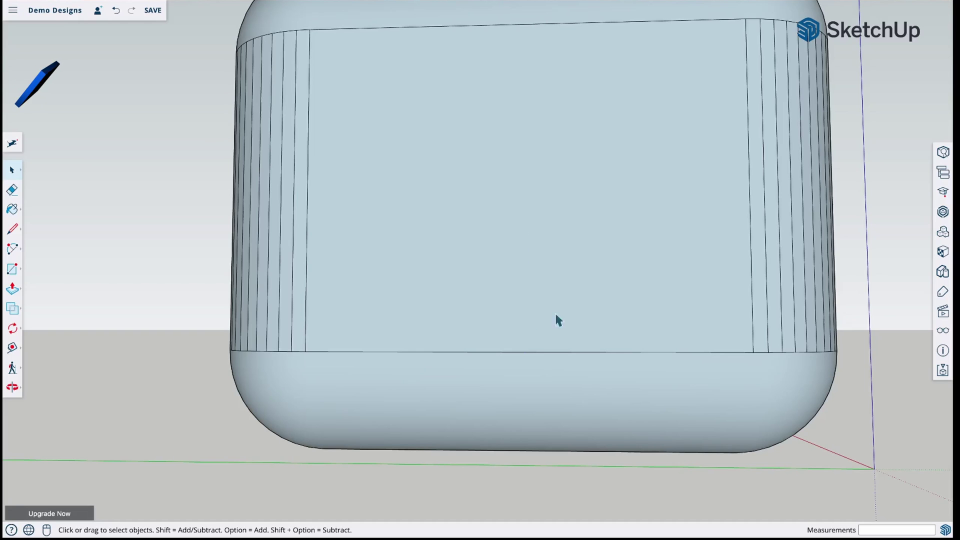
# Select the entire cube, turn on Smooth Edges and Soften Coplanar for its edges, and clear the selection
pyautogui.moveTo(619, 273); pyautogui.dragTo(78, 407, button='middle')
pyautogui.moveTo(633, 186); pyautogui.dragTo(392, 250, button='middle')
pyautogui.scroll(-5, 491, 266)
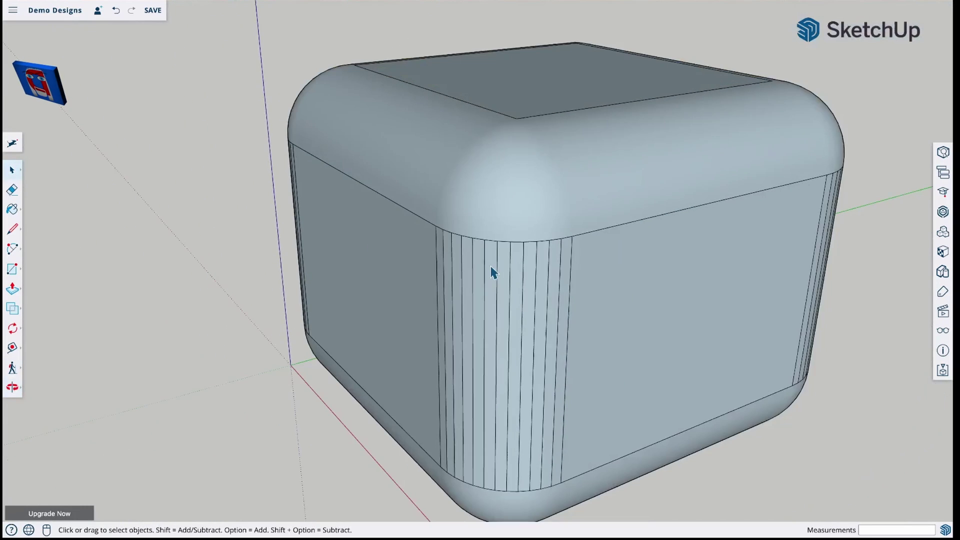
pyautogui.tripleClick(578, 291)
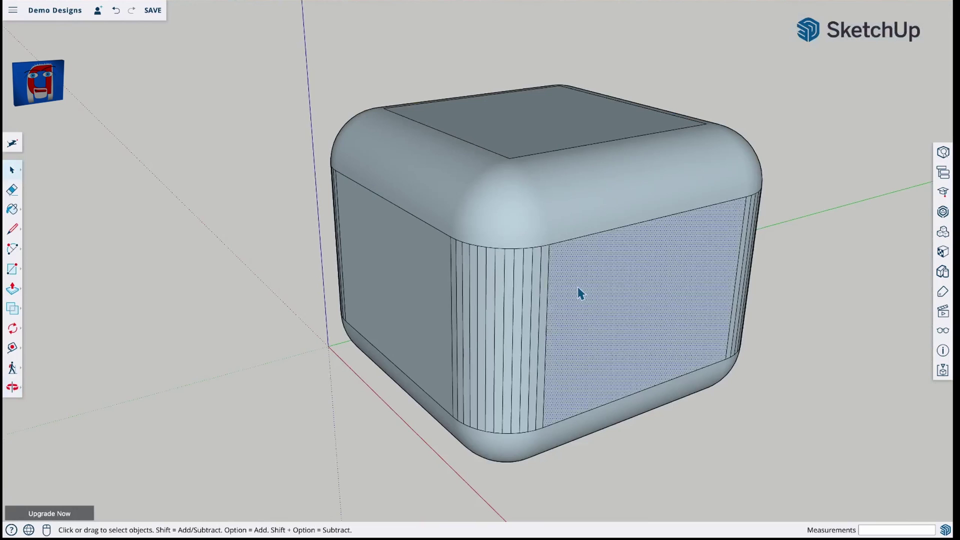
pyautogui.click(942, 335)
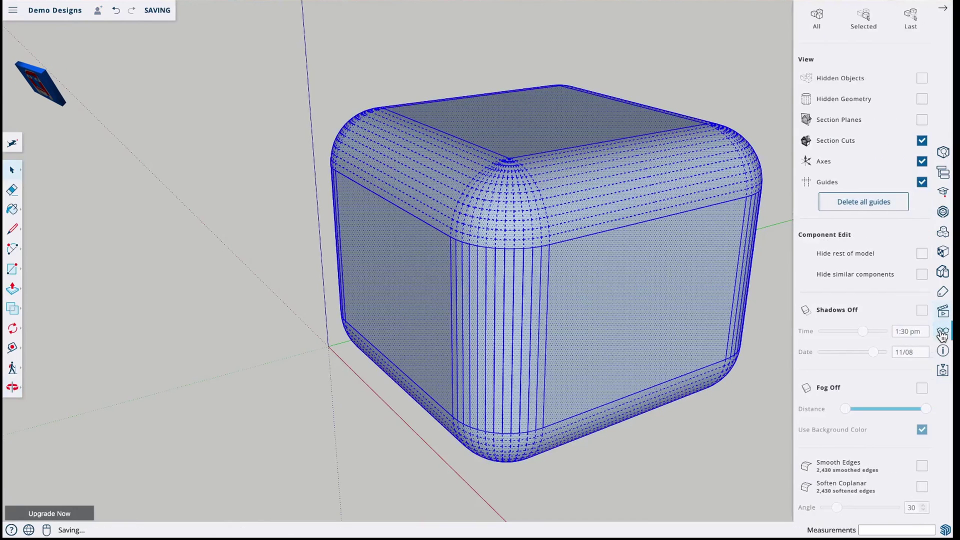
pyautogui.click(914, 466)
pyautogui.click(914, 487)
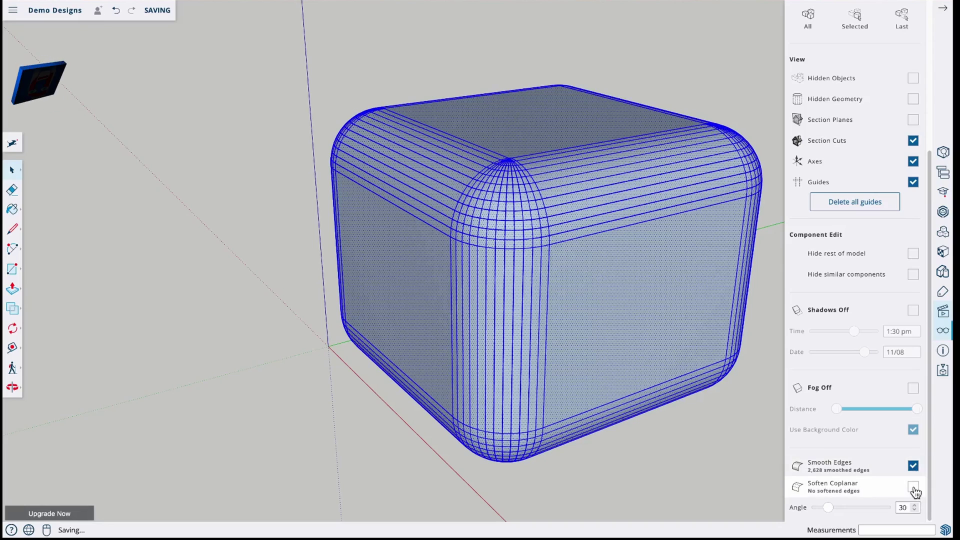
pyautogui.click(944, 15)
pyautogui.click(851, 171)
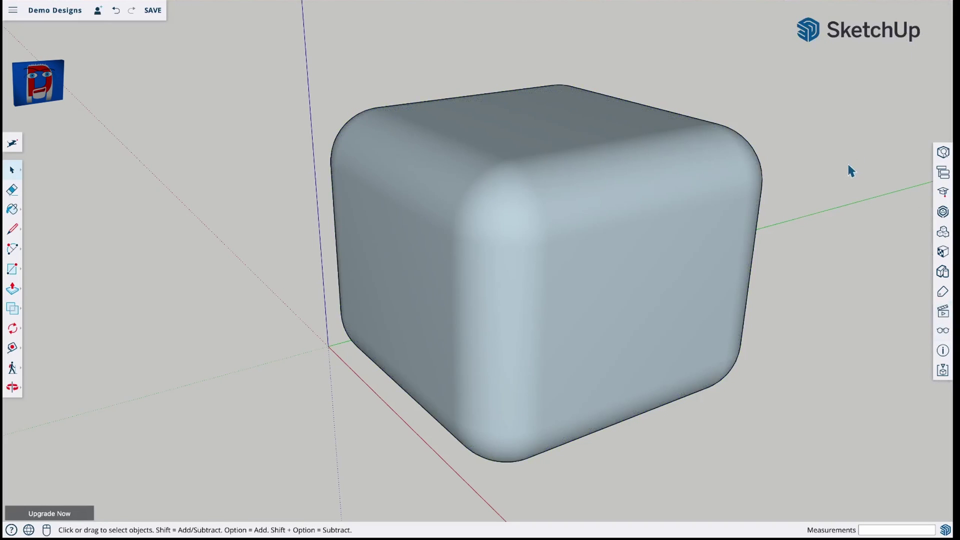
# Examine the finished rounded cube from several sides, from low down and from above
pyautogui.moveTo(844, 217); pyautogui.dragTo(392, 100, button='middle')
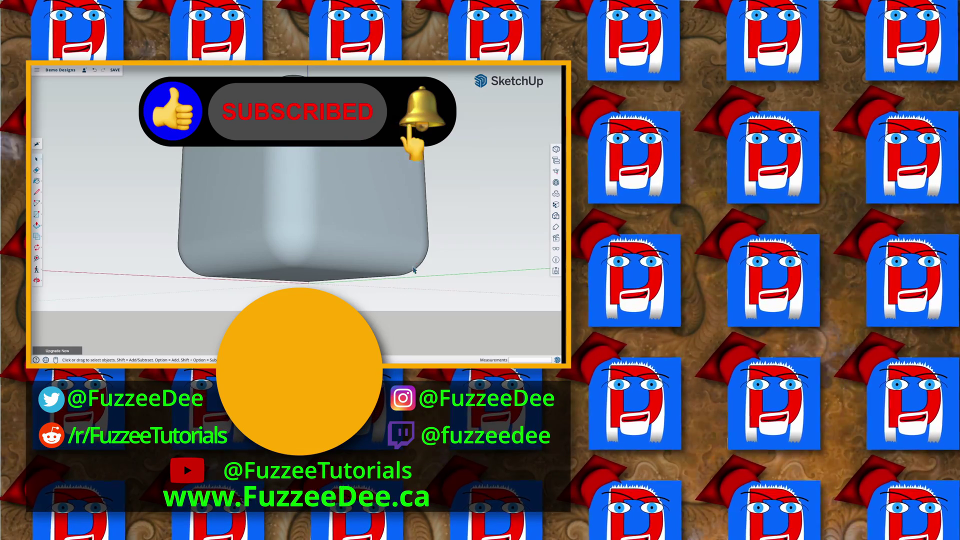
pyautogui.moveTo(393, 151); pyautogui.dragTo(350, 230, button='middle')
pyautogui.moveTo(300, 325)
pyautogui.mouseDown(button='middle')
pyautogui.moveTo(274, 268)
pyautogui.moveTo(237, 309)
pyautogui.moveTo(163, 321)
pyautogui.mouseUp(button='middle')
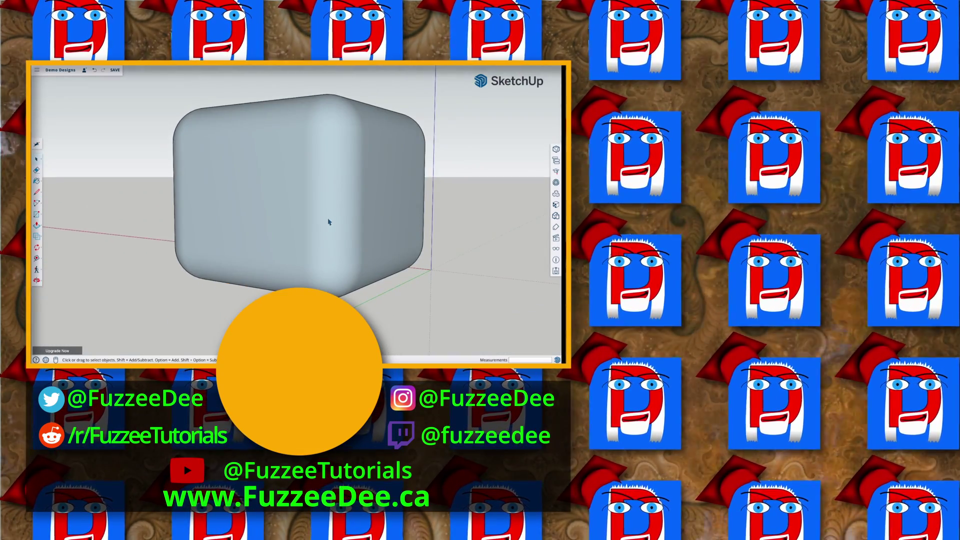
pyautogui.moveTo(398, 146)
pyautogui.mouseDown(button='middle')
pyautogui.moveTo(345, 223)
pyautogui.moveTo(332, 270)
pyautogui.moveTo(232, 262)
pyautogui.moveTo(97, 193)
pyautogui.moveTo(107, 208)
pyautogui.mouseUp(button='middle')
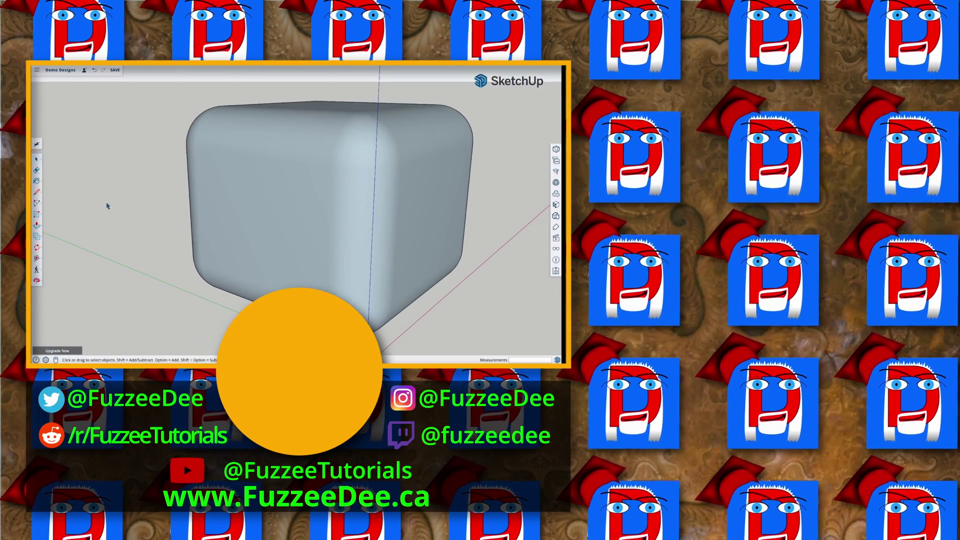
pyautogui.moveTo(497, 175)
pyautogui.mouseDown(button='middle')
pyautogui.moveTo(495, 167)
pyautogui.moveTo(386, 232)
pyautogui.moveTo(86, 184)
pyautogui.moveTo(86, 165)
pyautogui.moveTo(73, 218)
pyautogui.moveTo(60, 209)
pyautogui.mouseUp(button='middle')
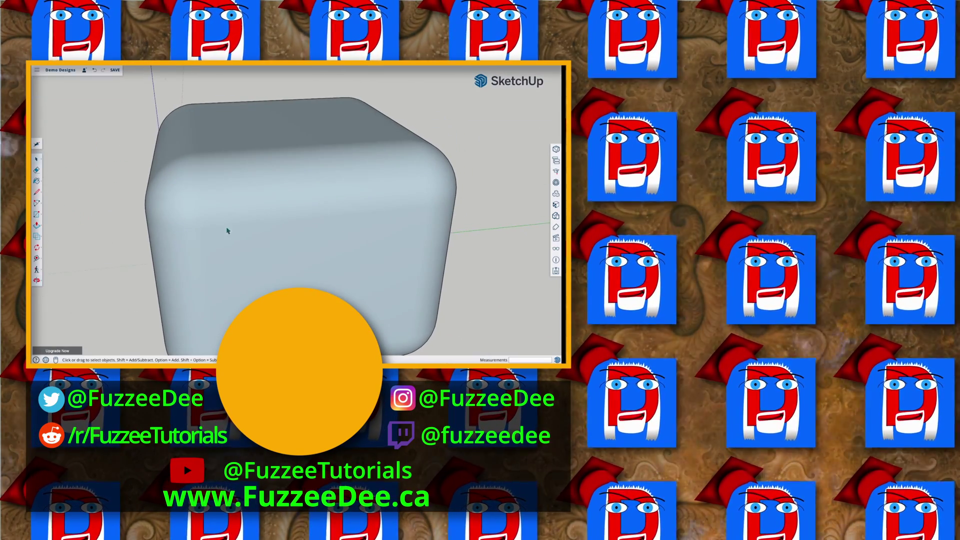
pyautogui.scroll(-5, 275, 241)
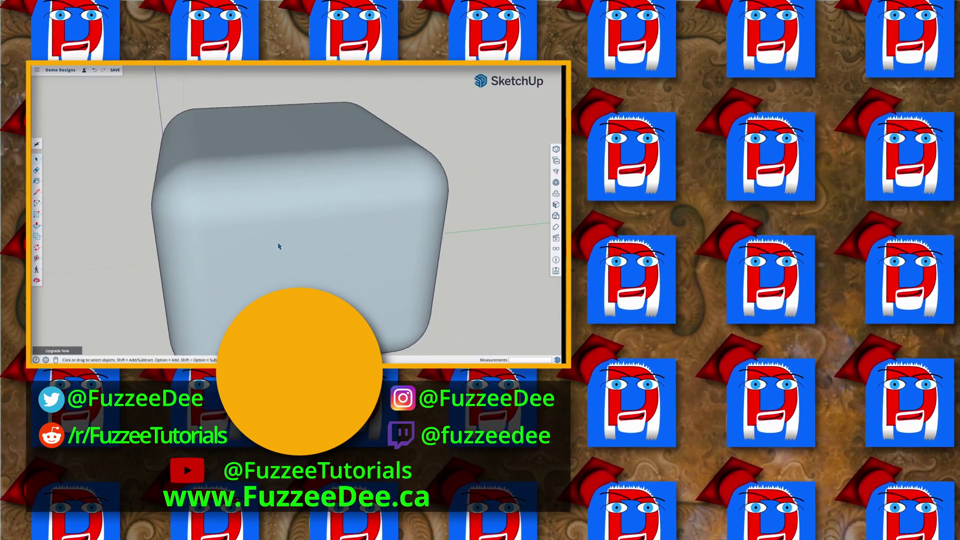